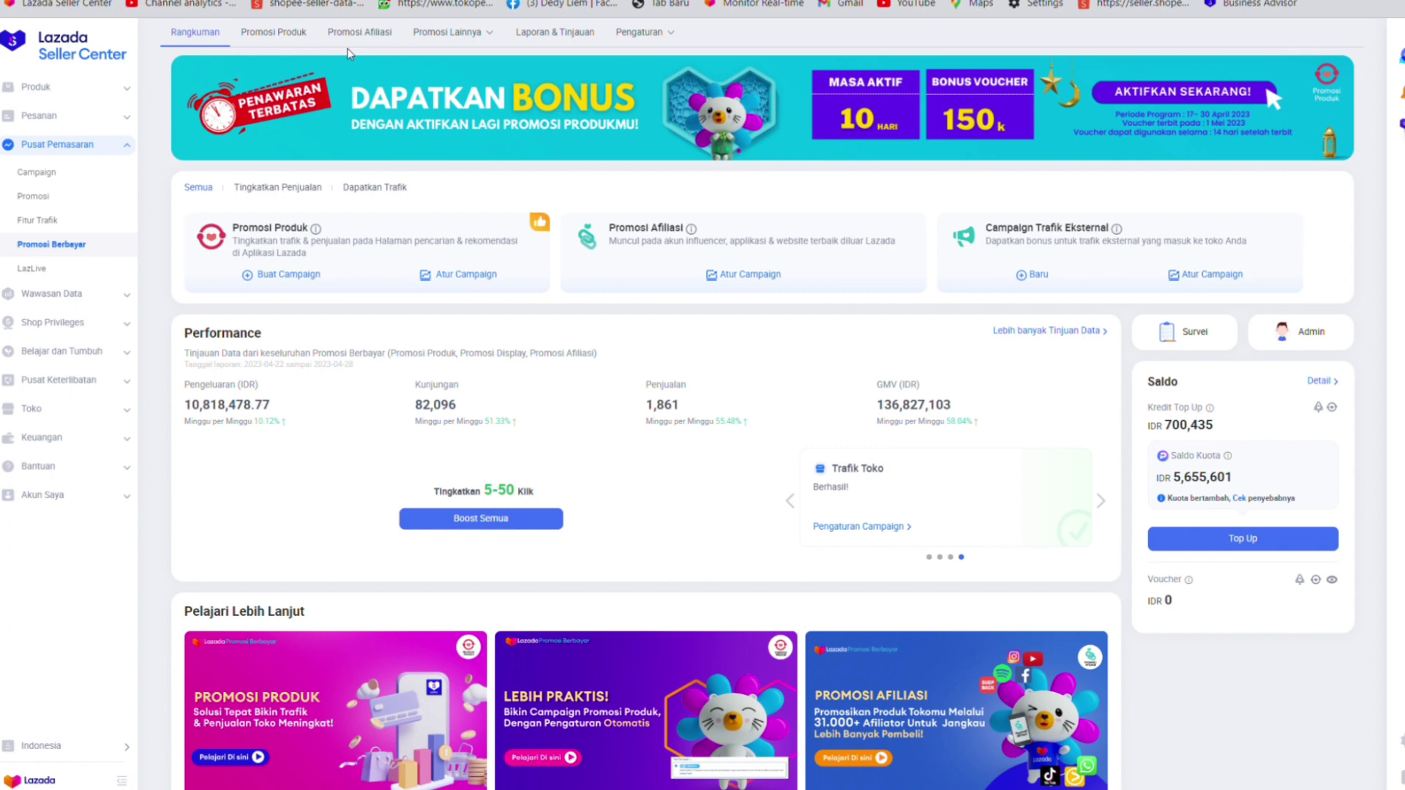
- Open the Promosi Produk page and check which date ranges its performance report offers
click(268, 43)
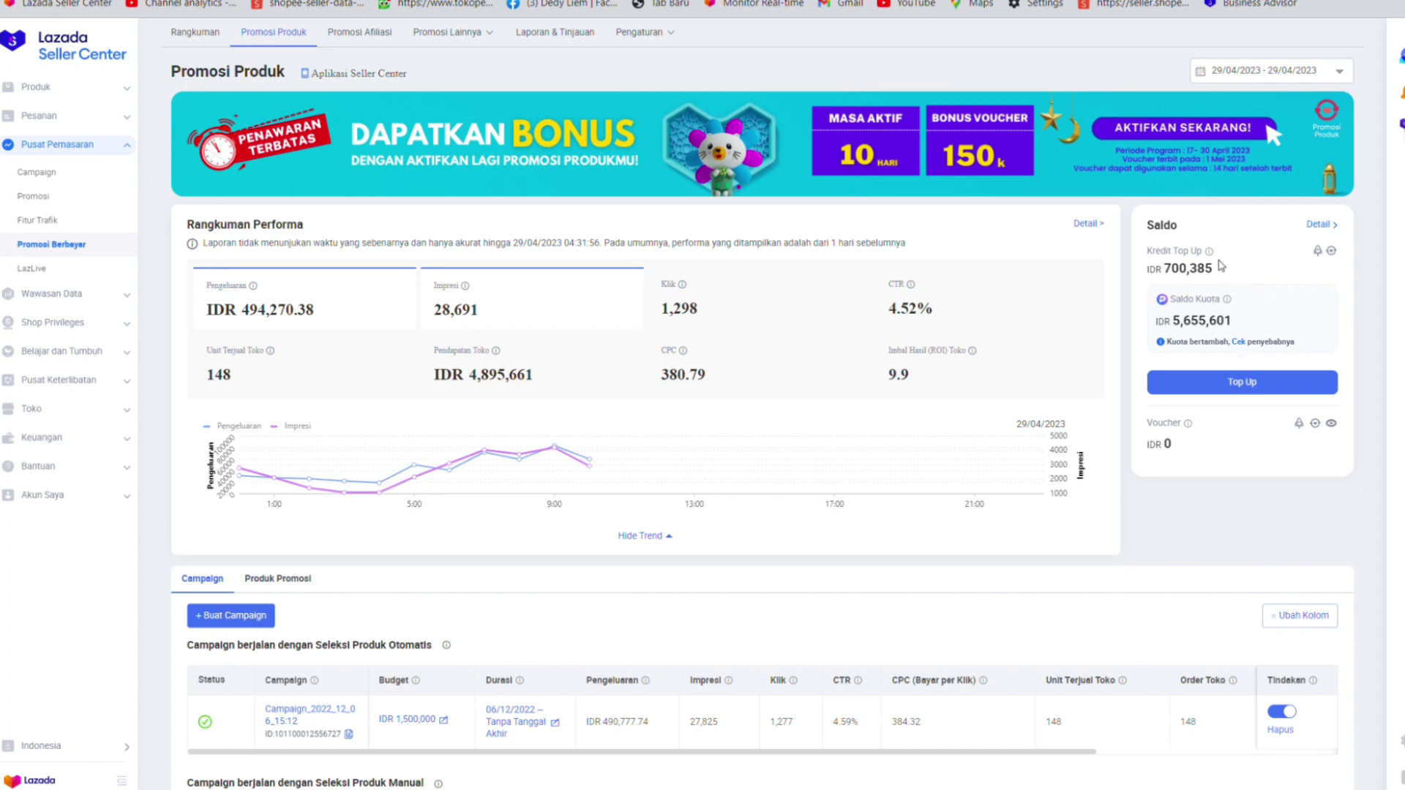
click(1262, 81)
click(1262, 82)
click(1272, 74)
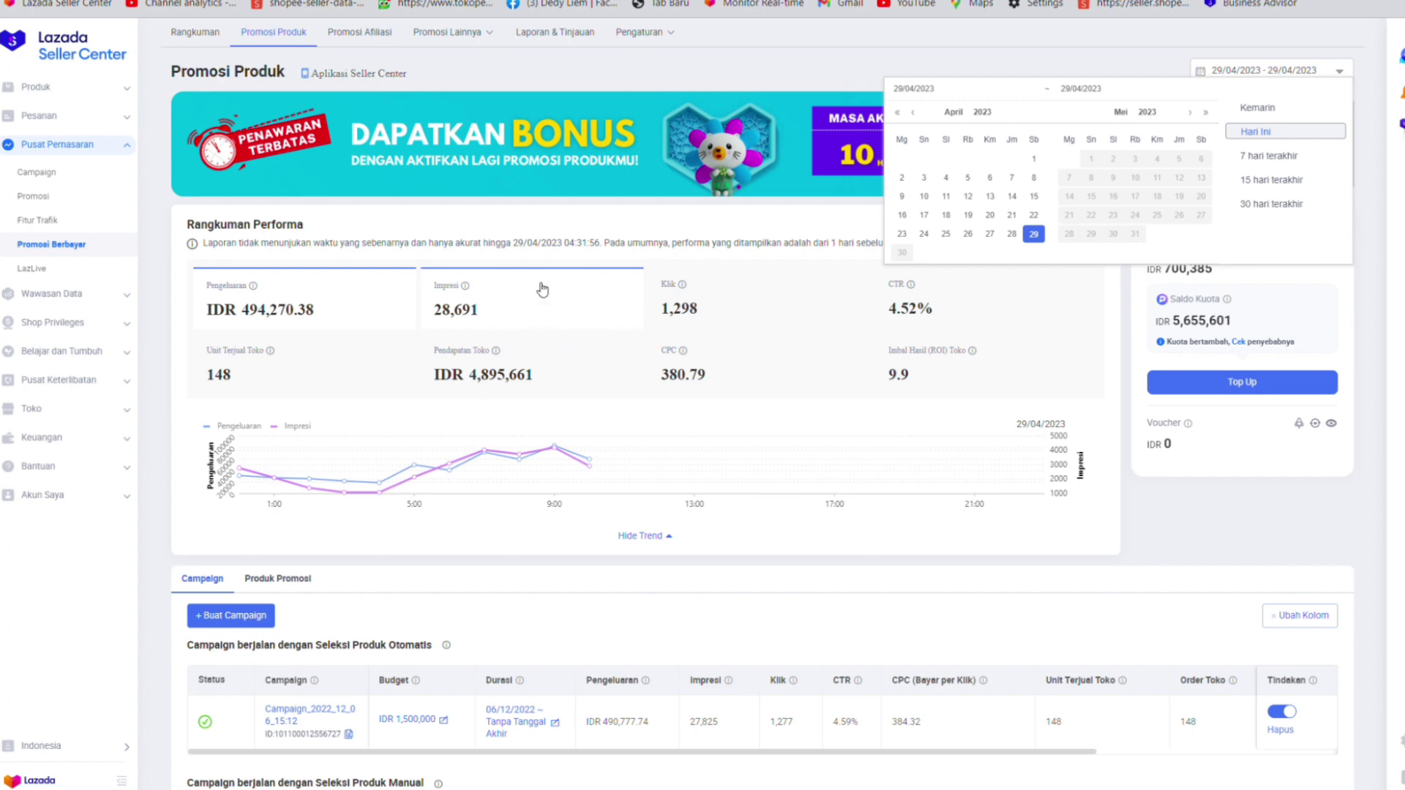
click(699, 634)
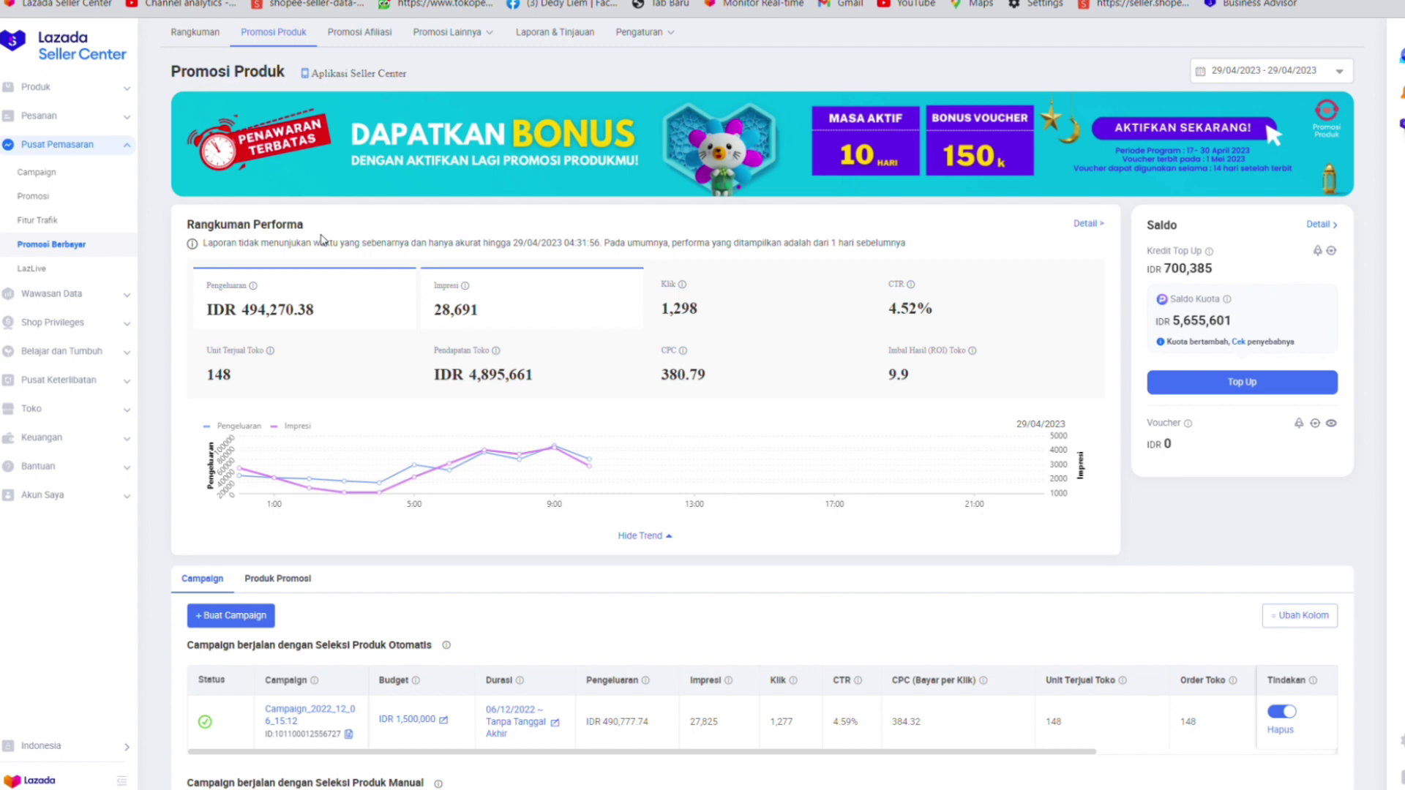
- Show the product promotion performance summary for the last 15 days
scroll(534, 207, down, 2)
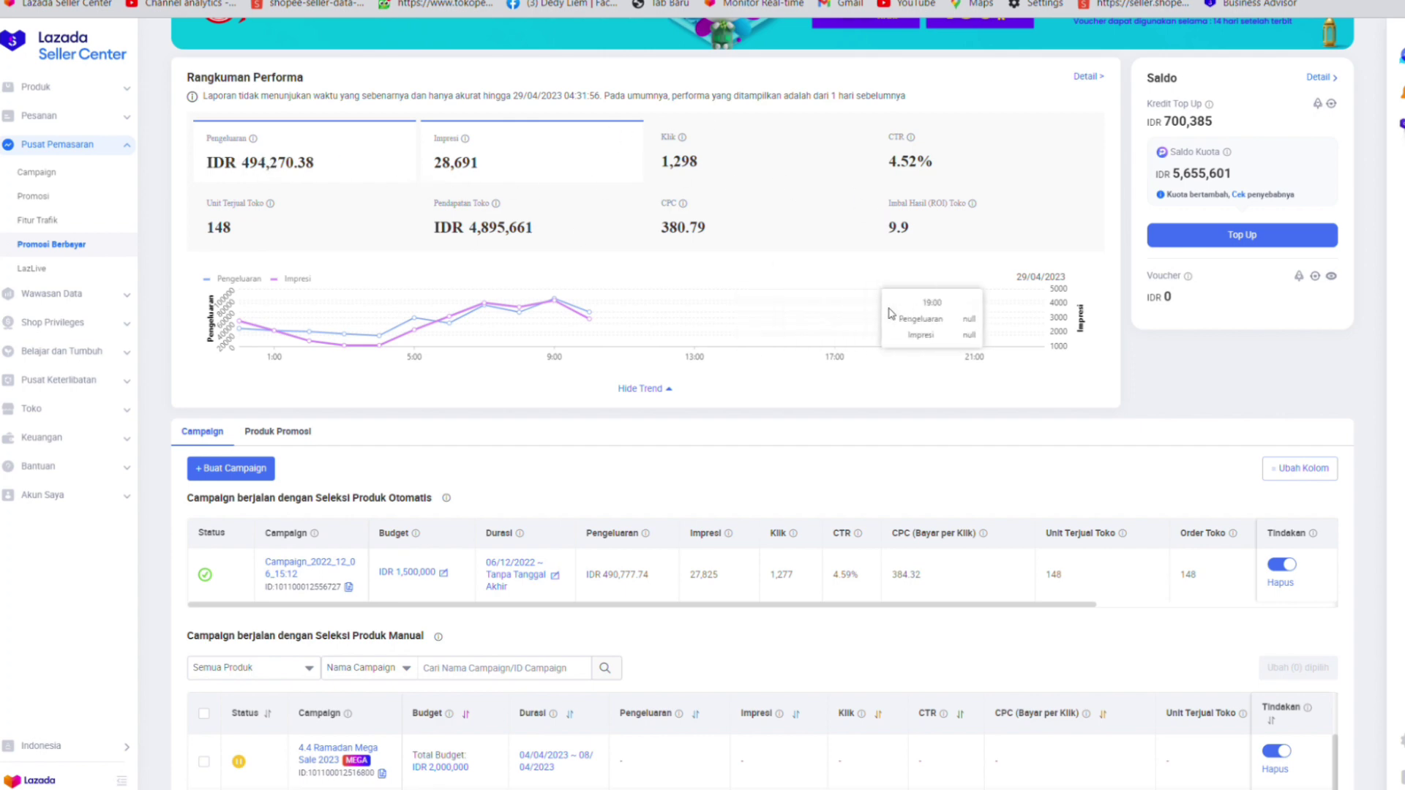
scroll(893, 315, up, 2)
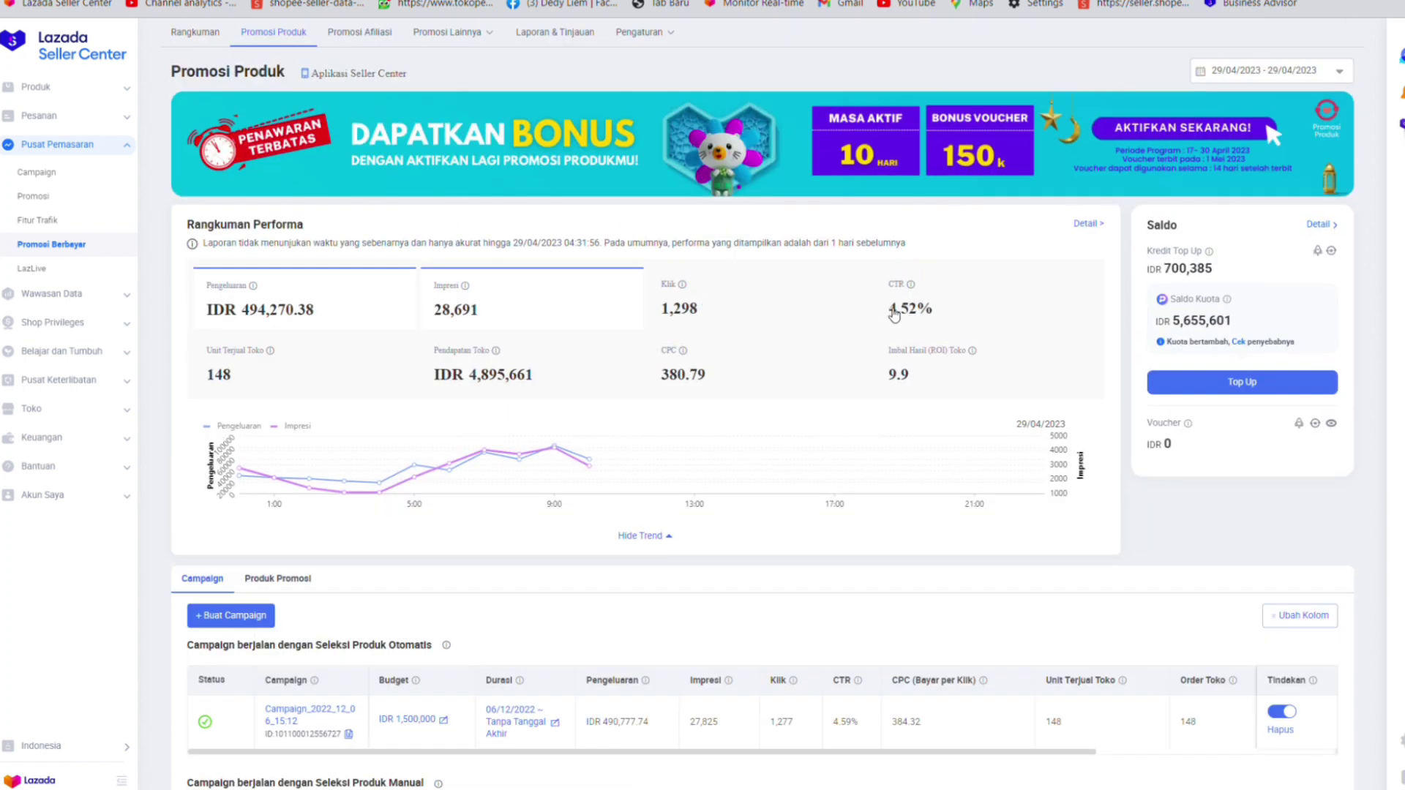
click(1232, 73)
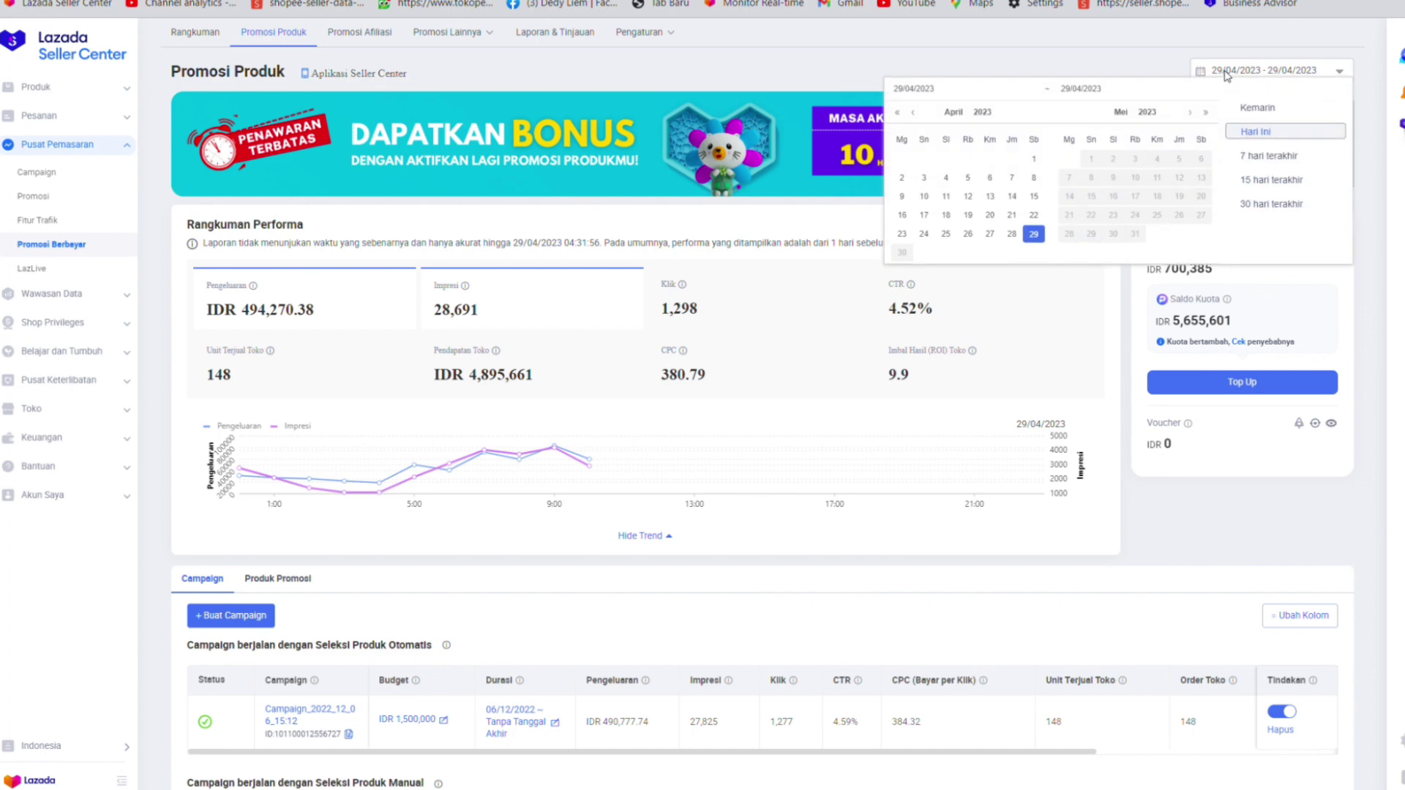
click(1264, 184)
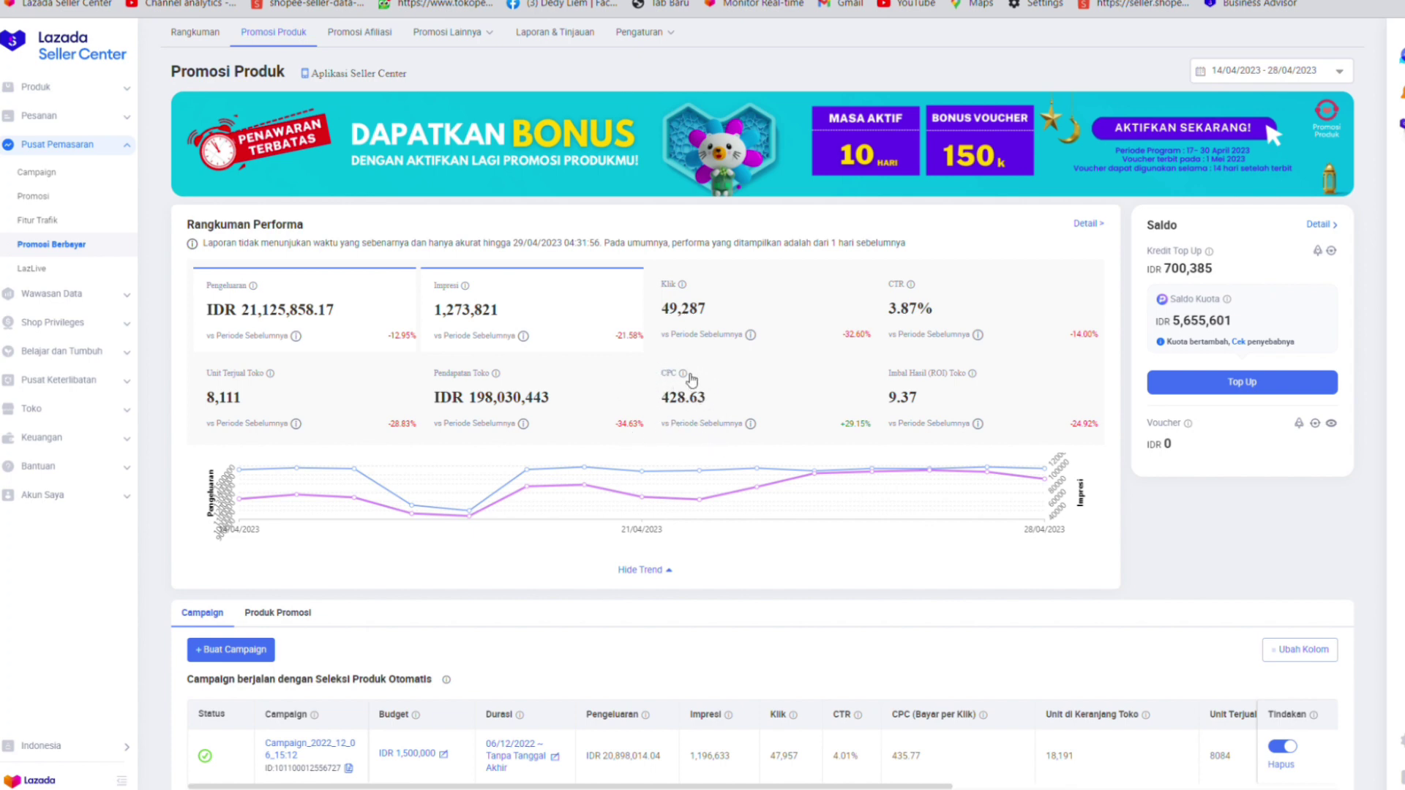
- Examine the 15-day performance trend and the lists of running campaigns with automatic and manual product selection
mouse_move(686, 375)
scroll(755, 333, down, 4)
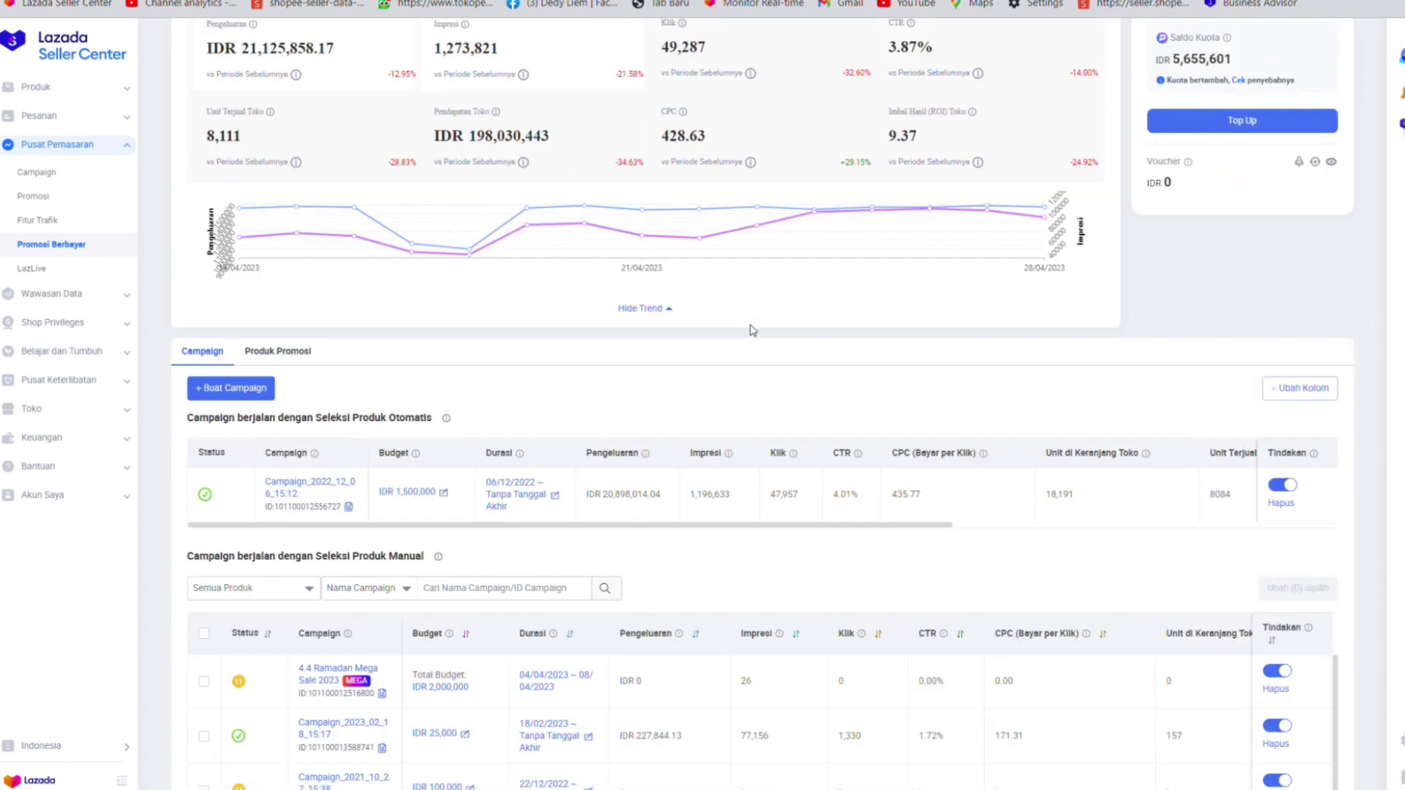
scroll(541, 439, down, 3)
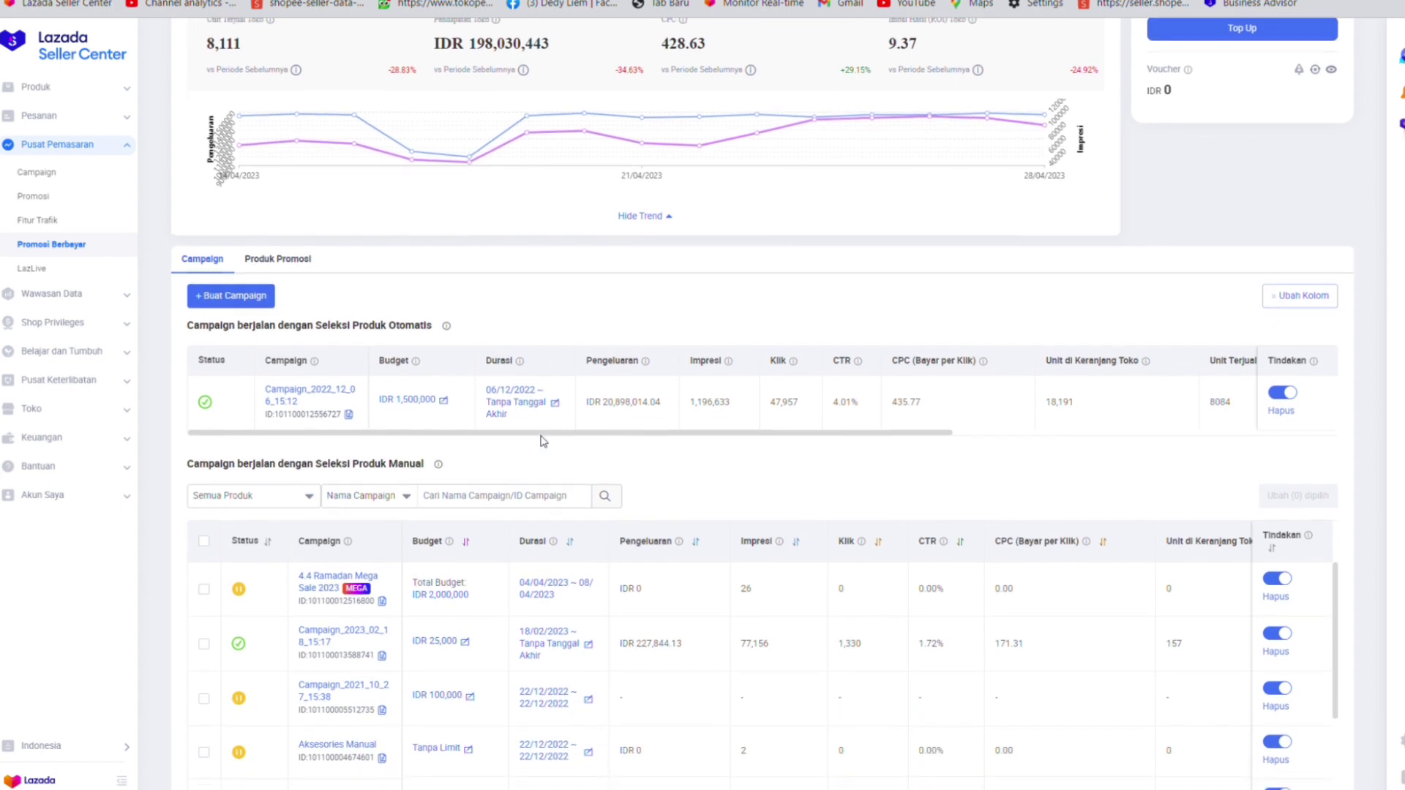
scroll(542, 440, down, 3)
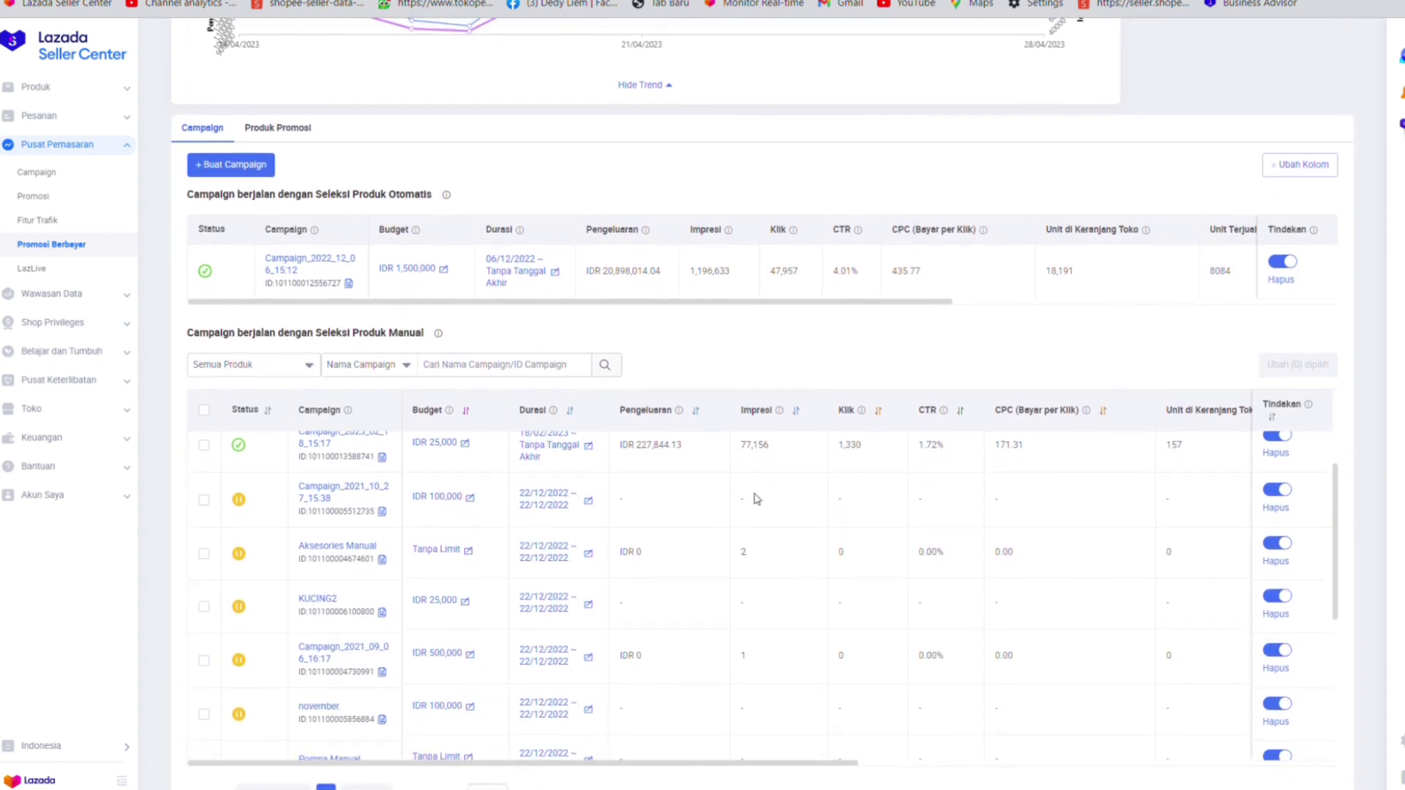
scroll(578, 548, down, 5)
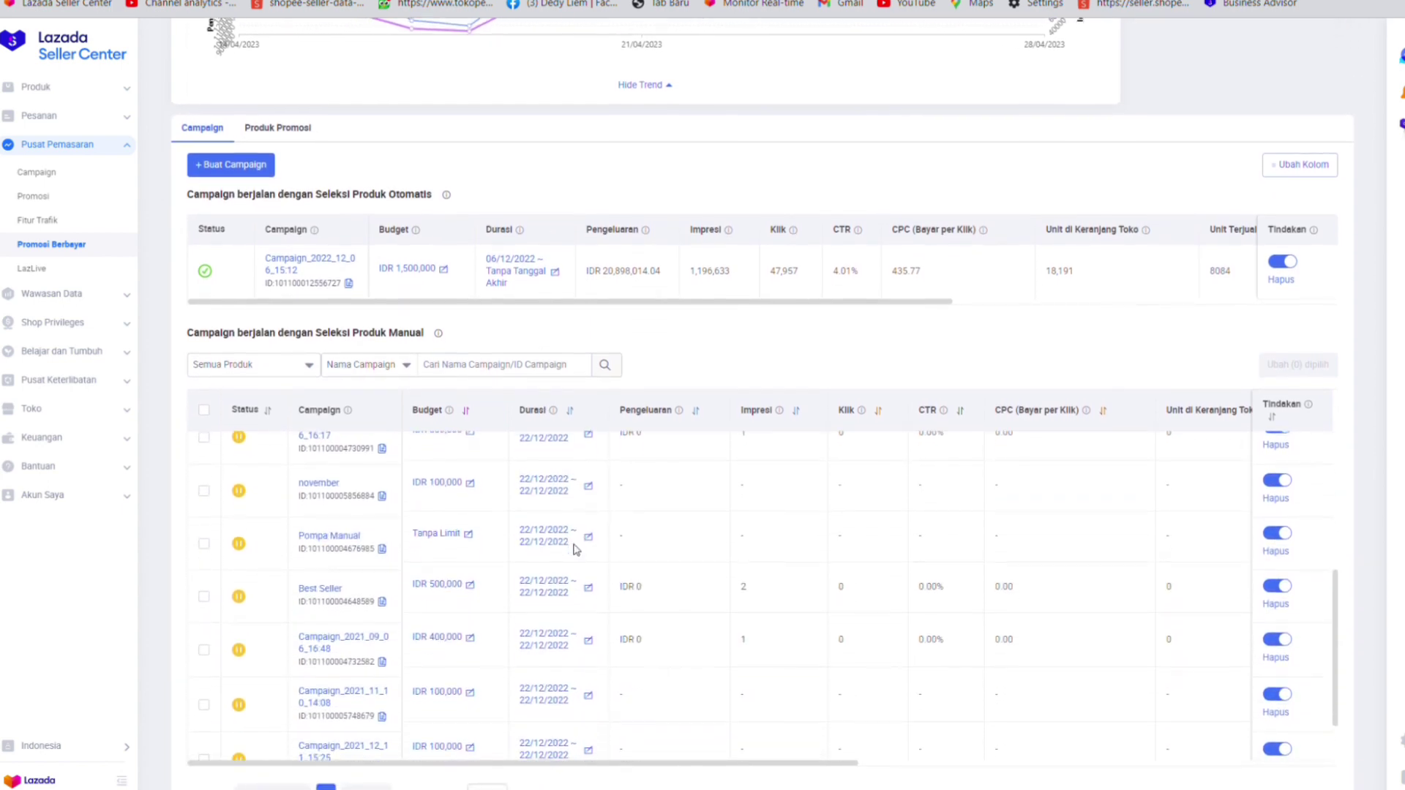
scroll(575, 549, up, 3)
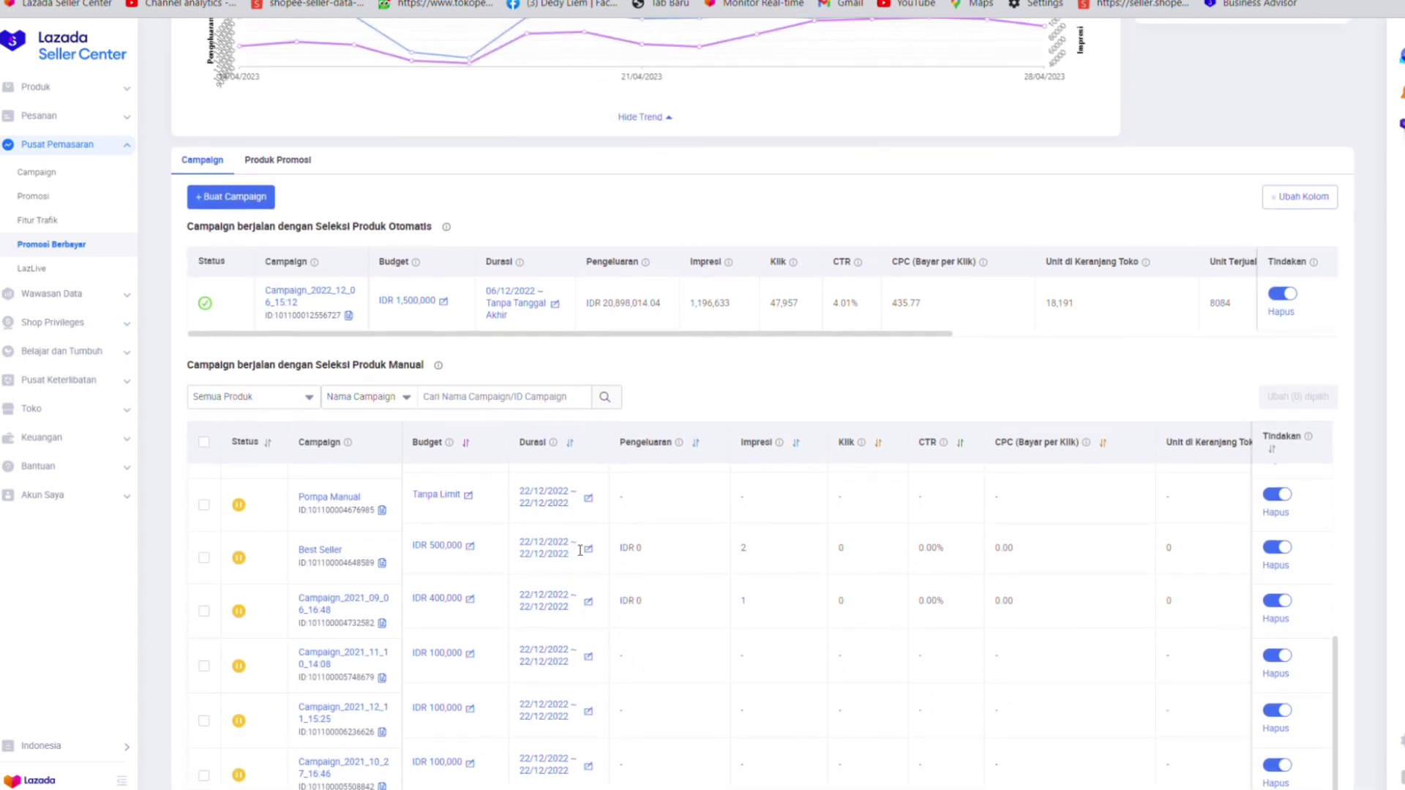
scroll(574, 548, up, 5)
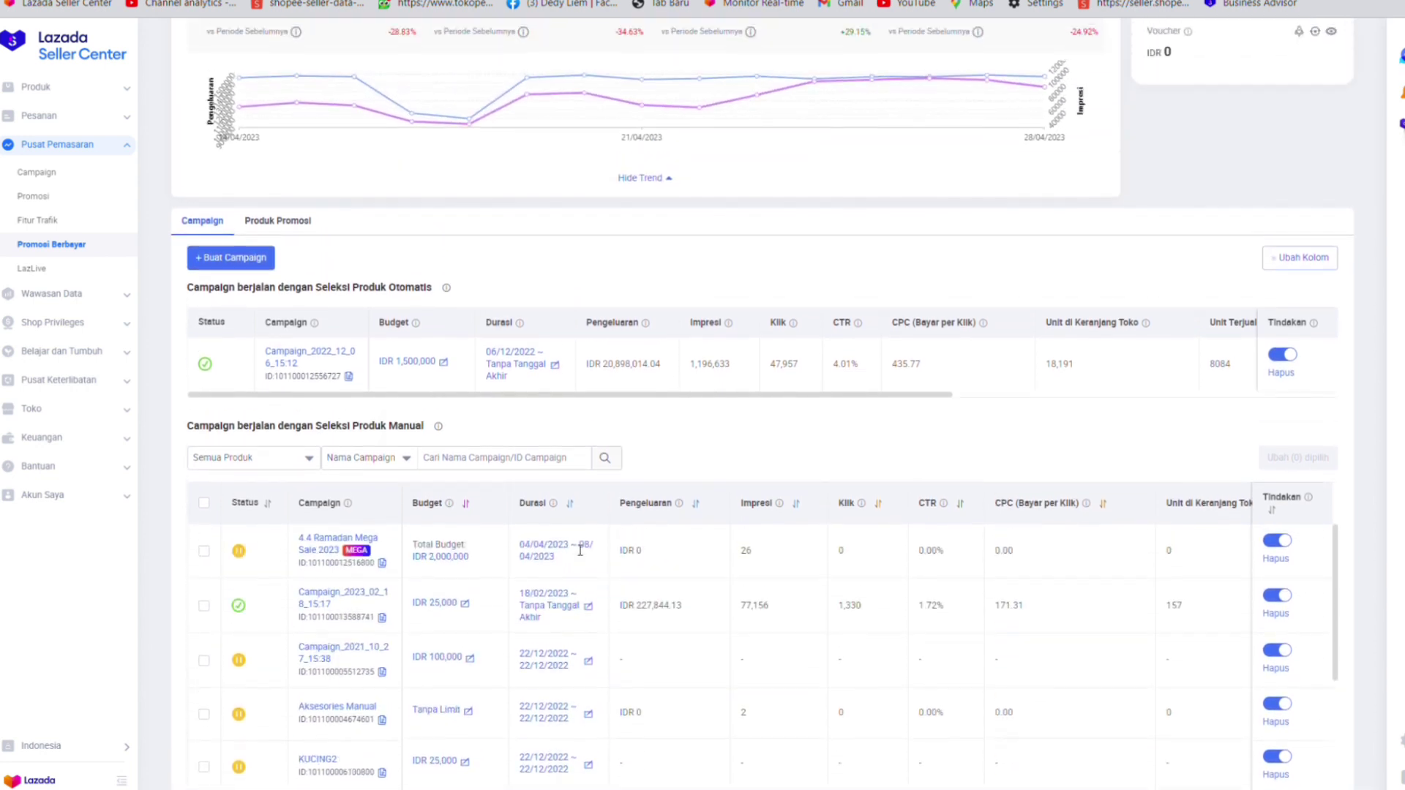
scroll(575, 549, up, 1)
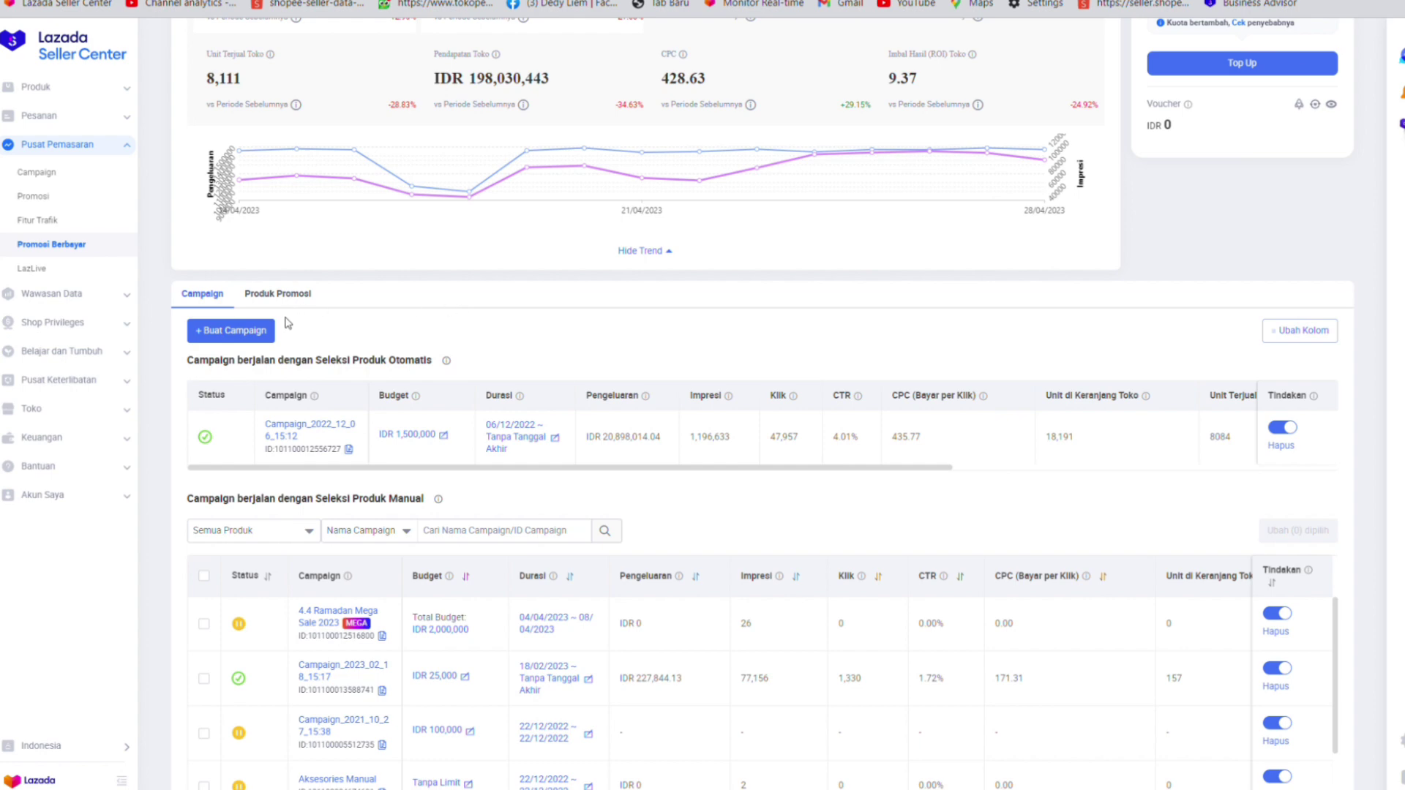
- Start a new Promosi Produk campaign and expand its placement options
click(248, 341)
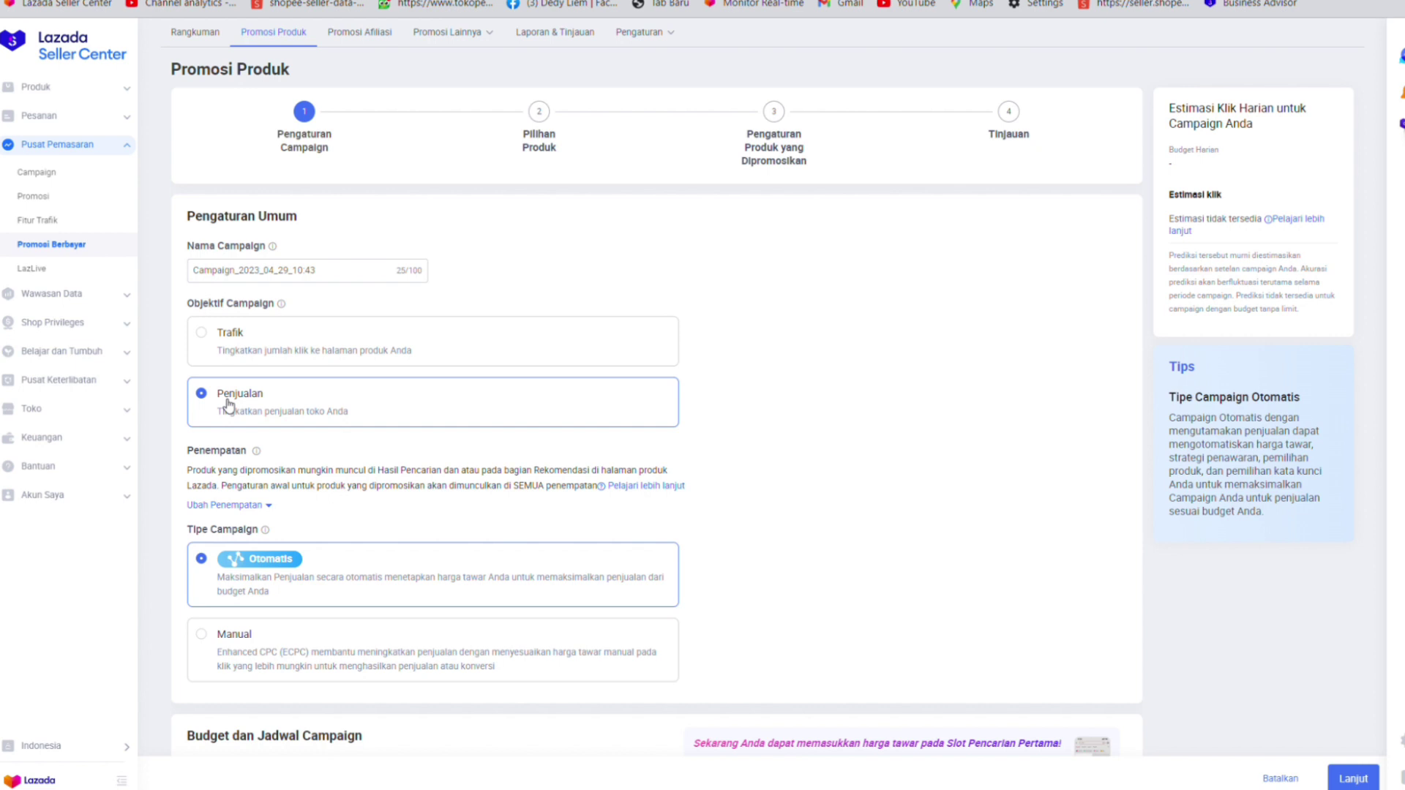
scroll(228, 404, down, 2)
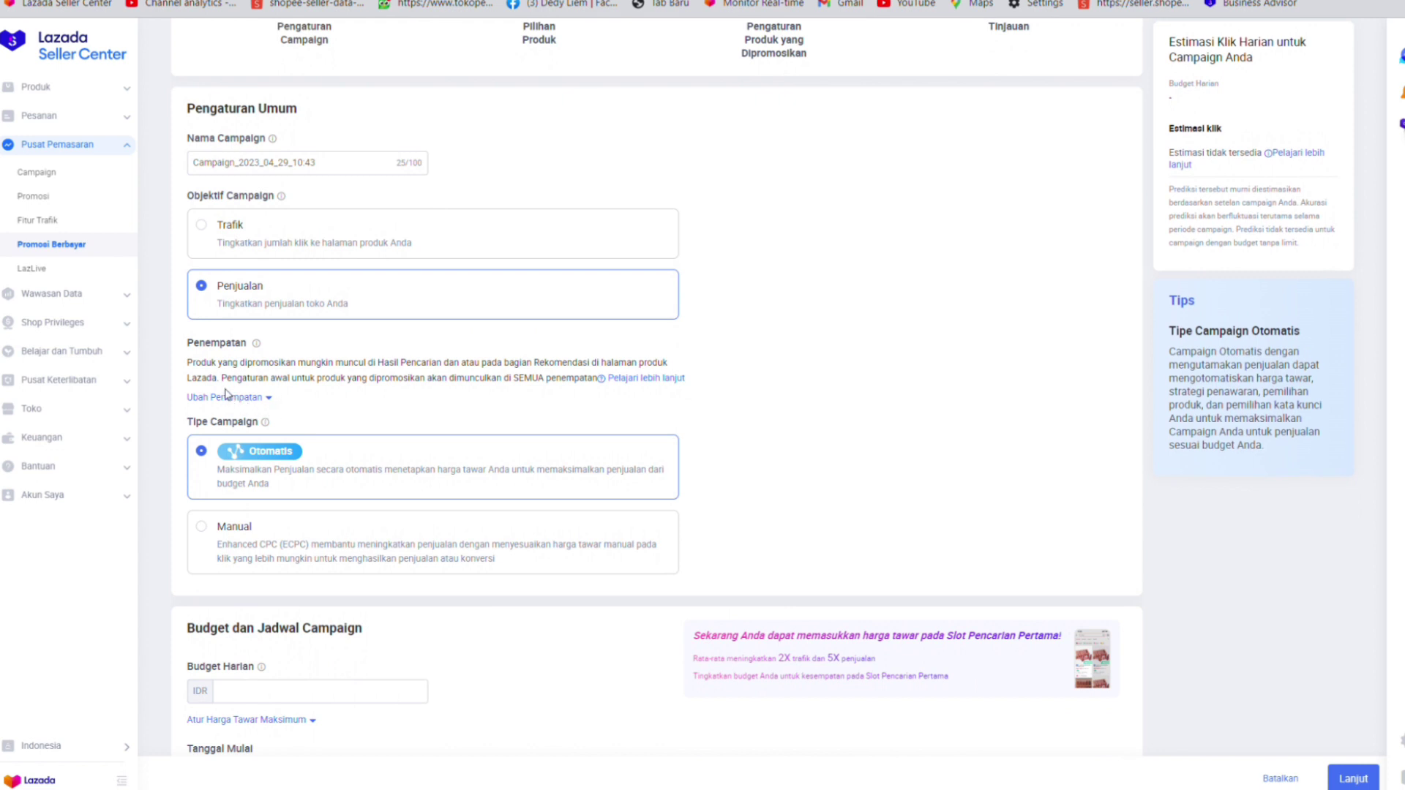
click(267, 399)
click(270, 401)
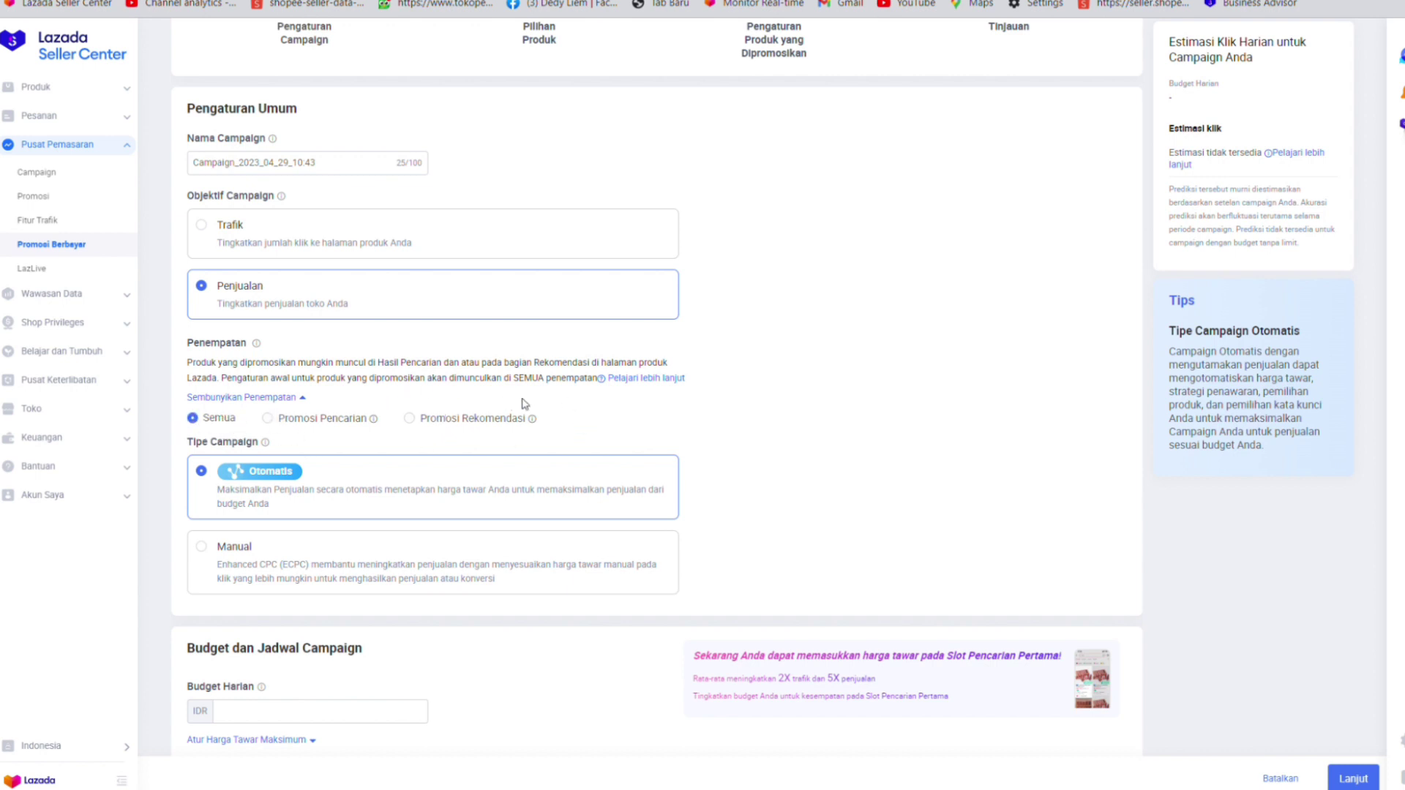
- Choose Otomatis as the campaign type and set the daily budget to IDR 25,000
scroll(371, 436, down, 2)
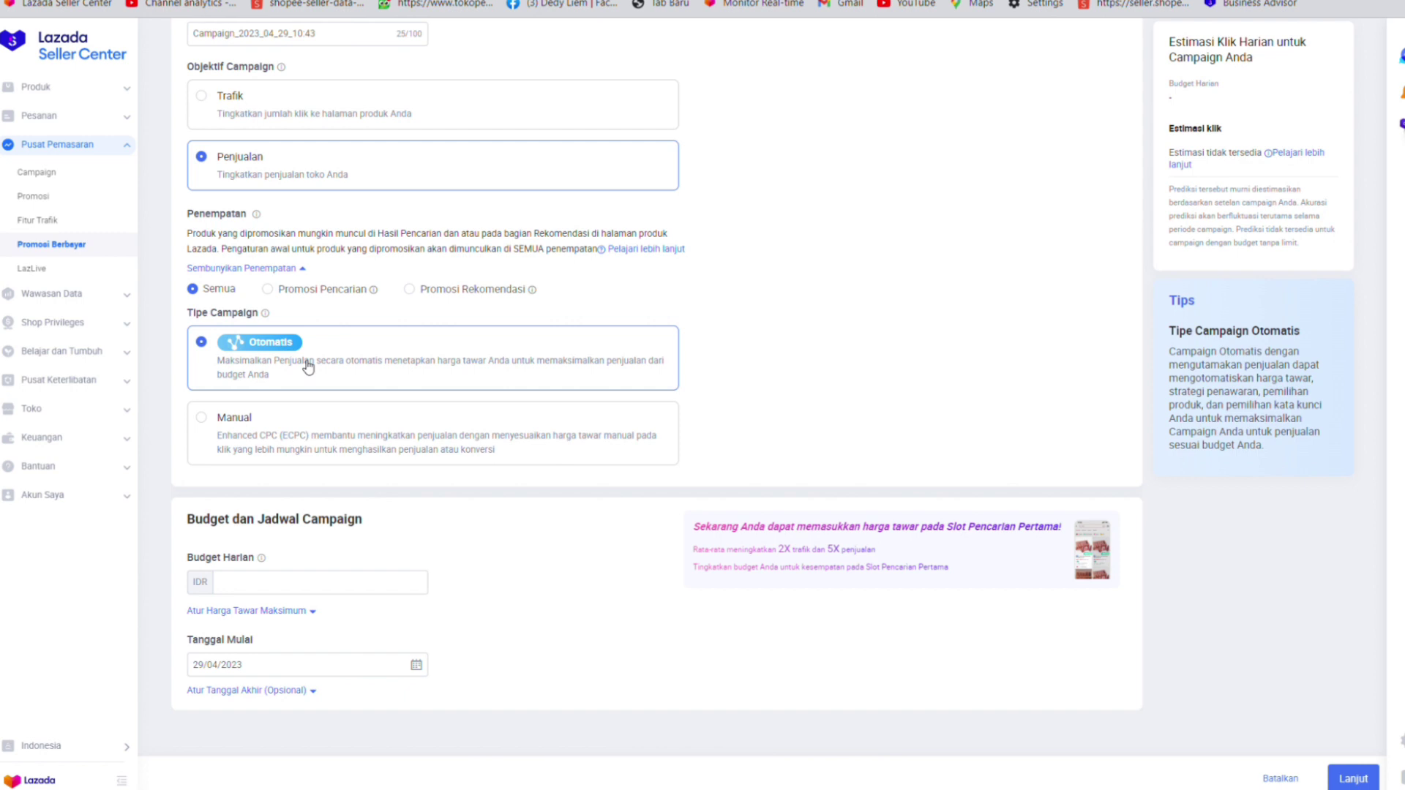
click(202, 423)
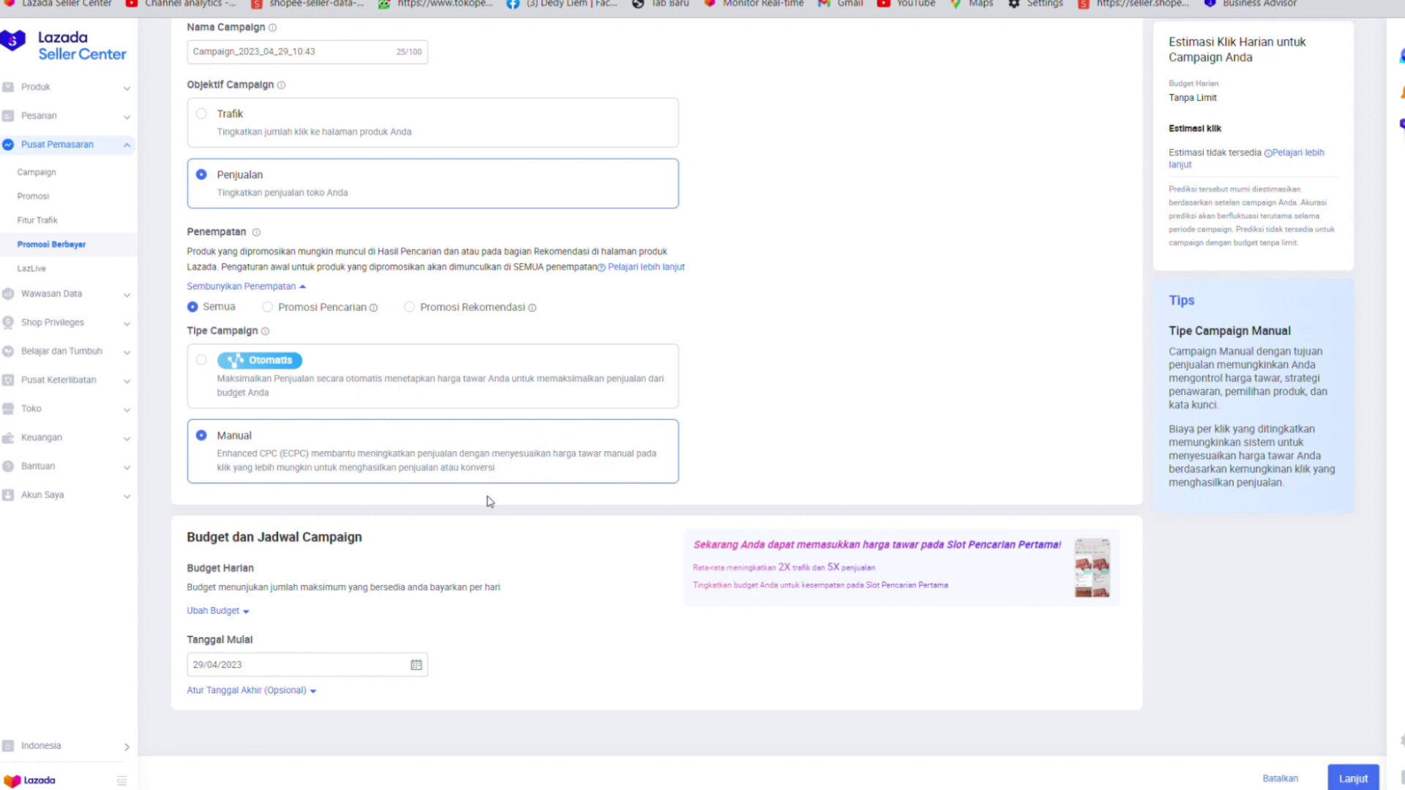
click(203, 361)
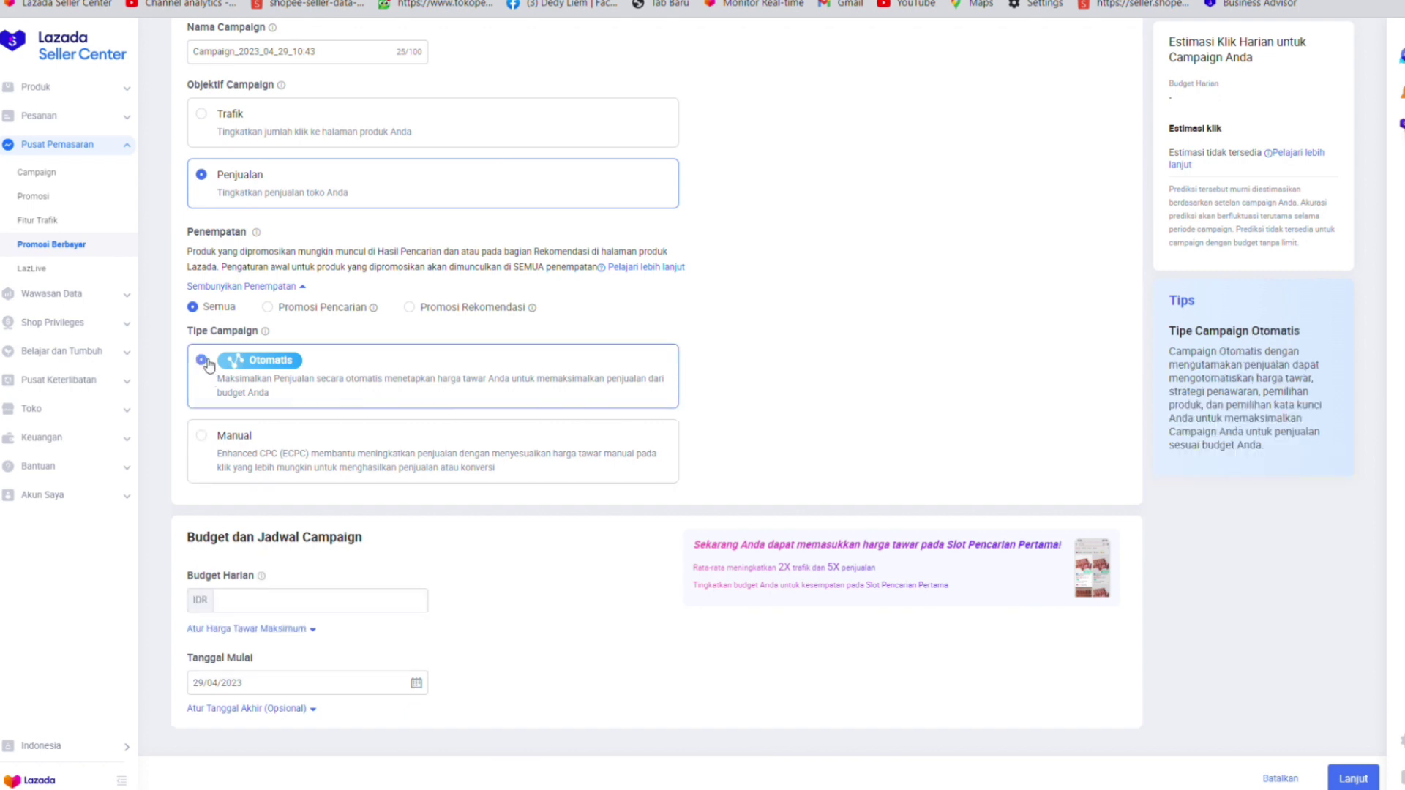
click(248, 602)
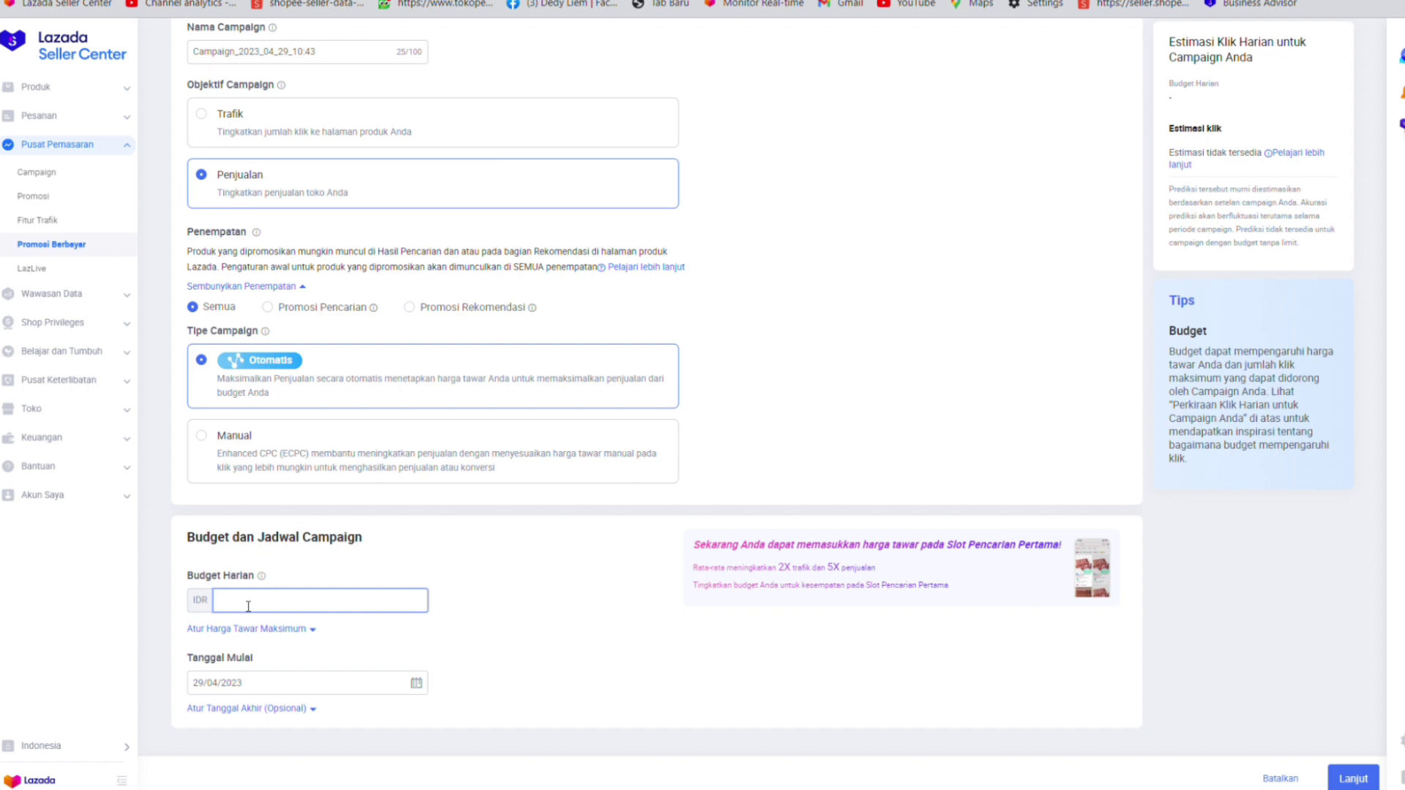
text(20000)
key(BackSpace)
key(BackSpace)
key(BackSpace)
key(BackSpace)
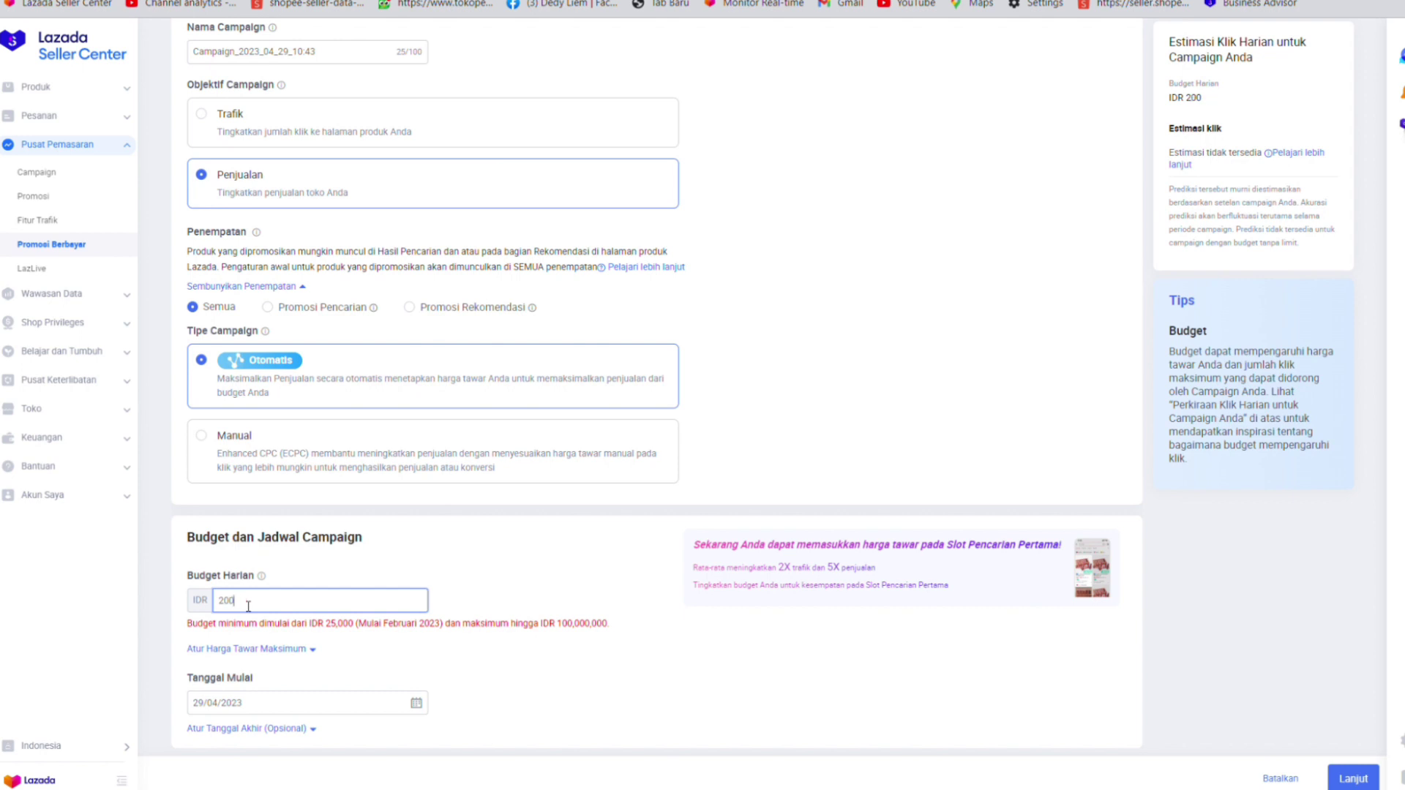
text(5000)
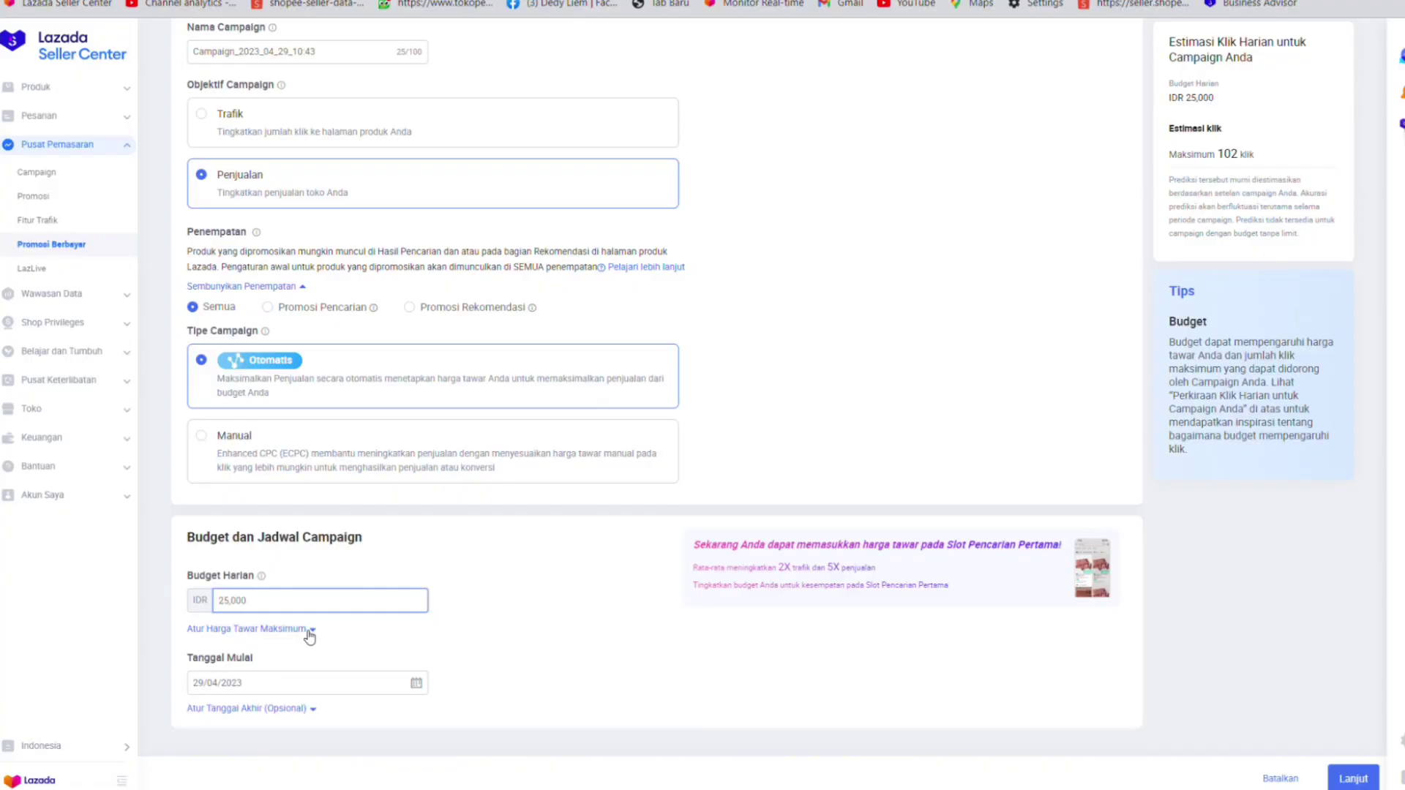
- Expand the maximum bid settings and enter a custom bid limit of IDR 150 per click
click(308, 630)
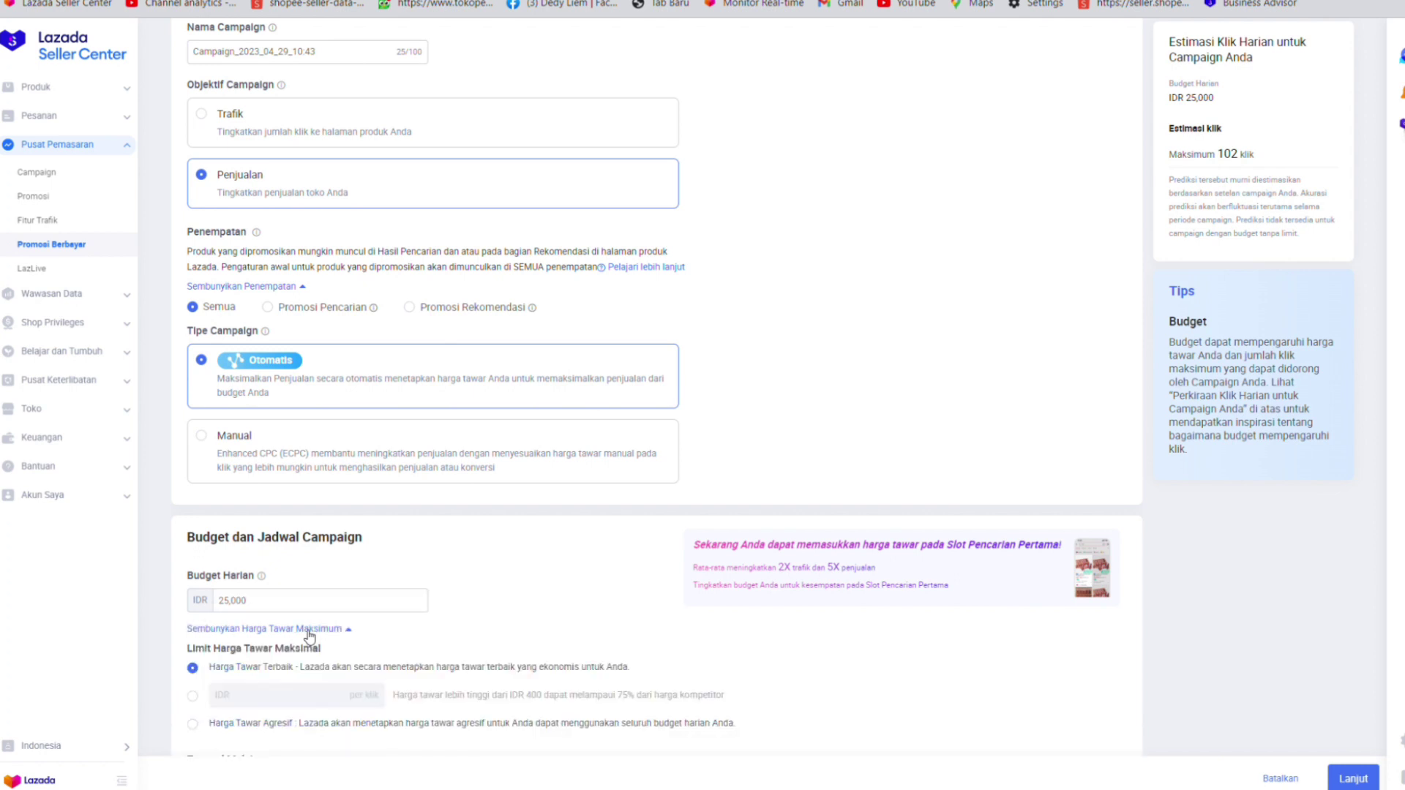
scroll(309, 637, down, 2)
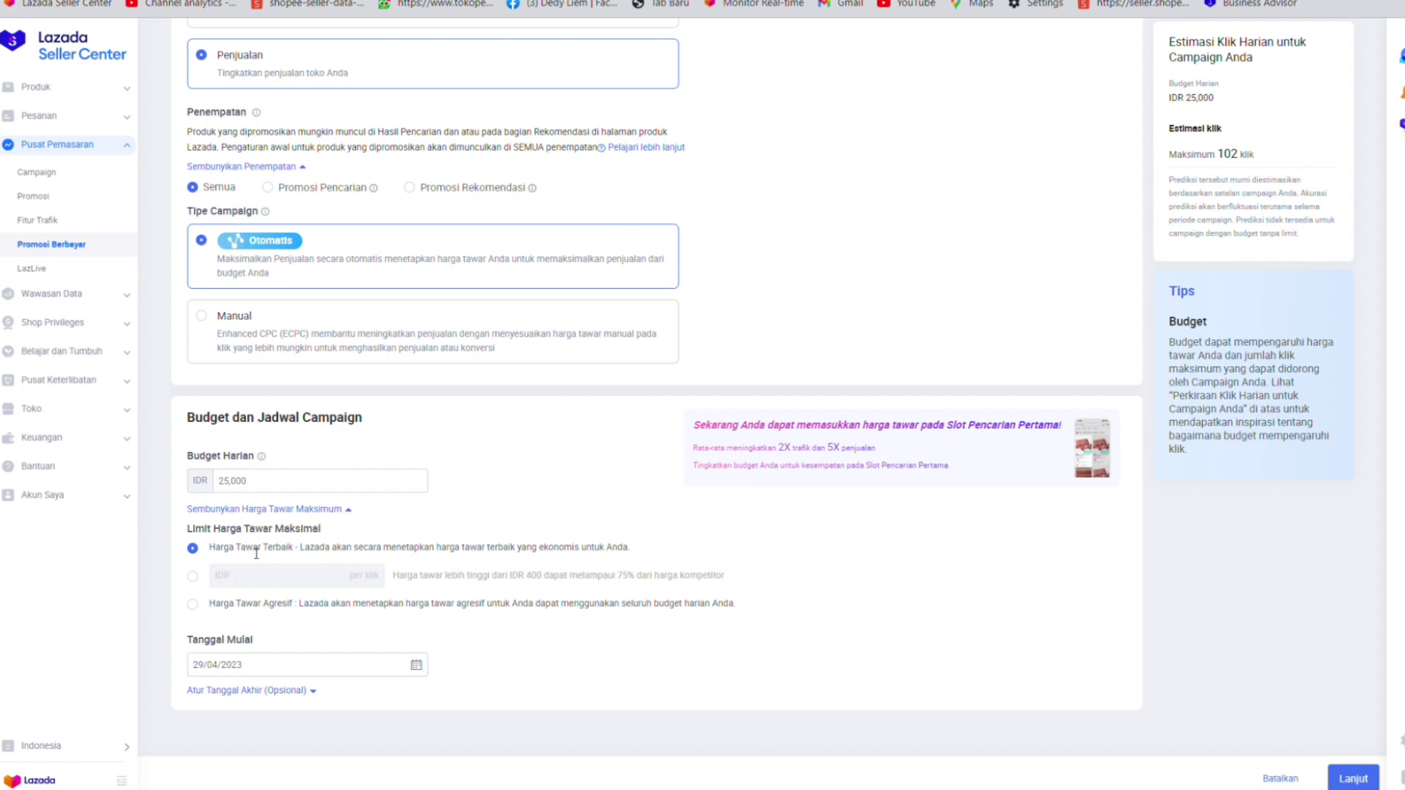
click(193, 578)
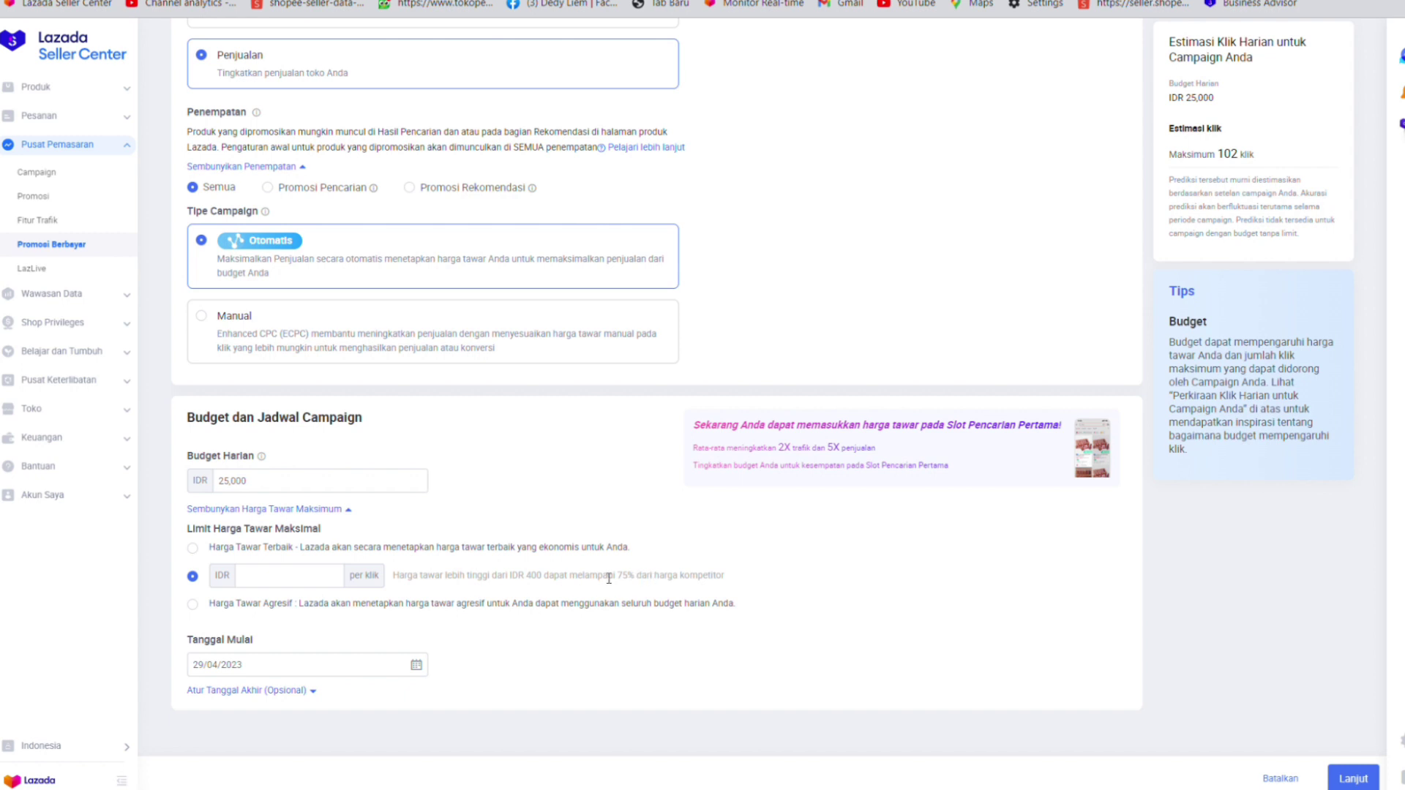
click(285, 578)
text(150)
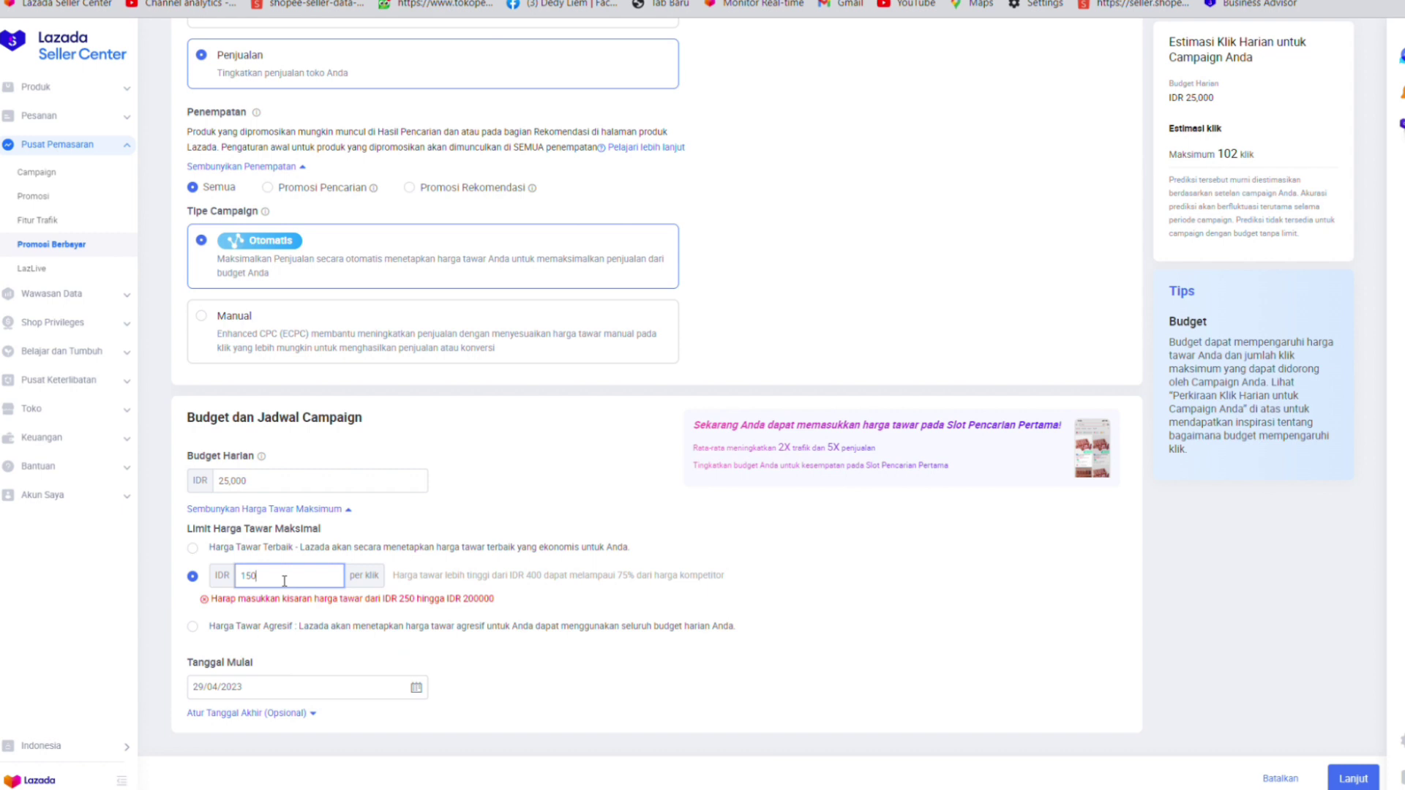
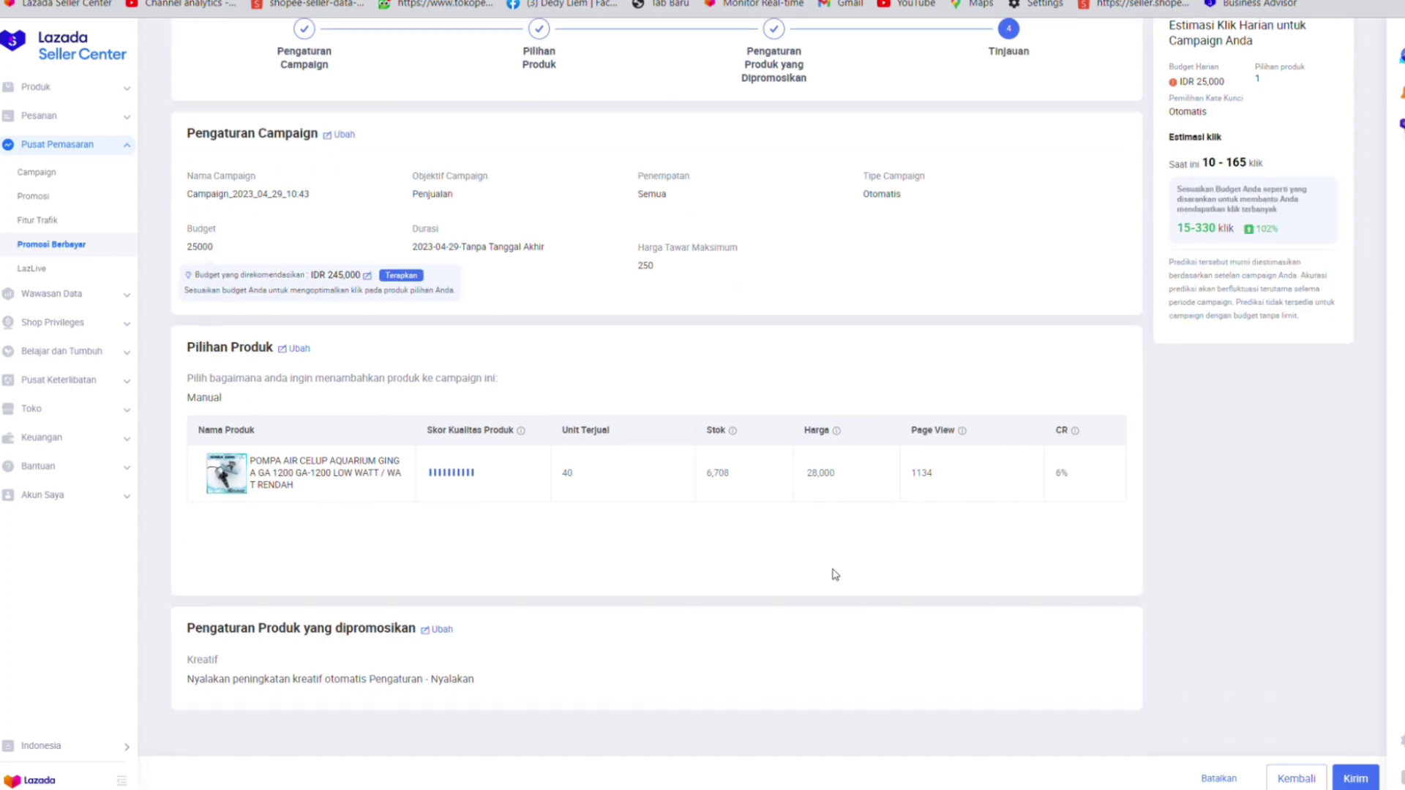
- Submit the reviewed campaign and go back to the campaign lists on the Promosi Produk page
click(1344, 778)
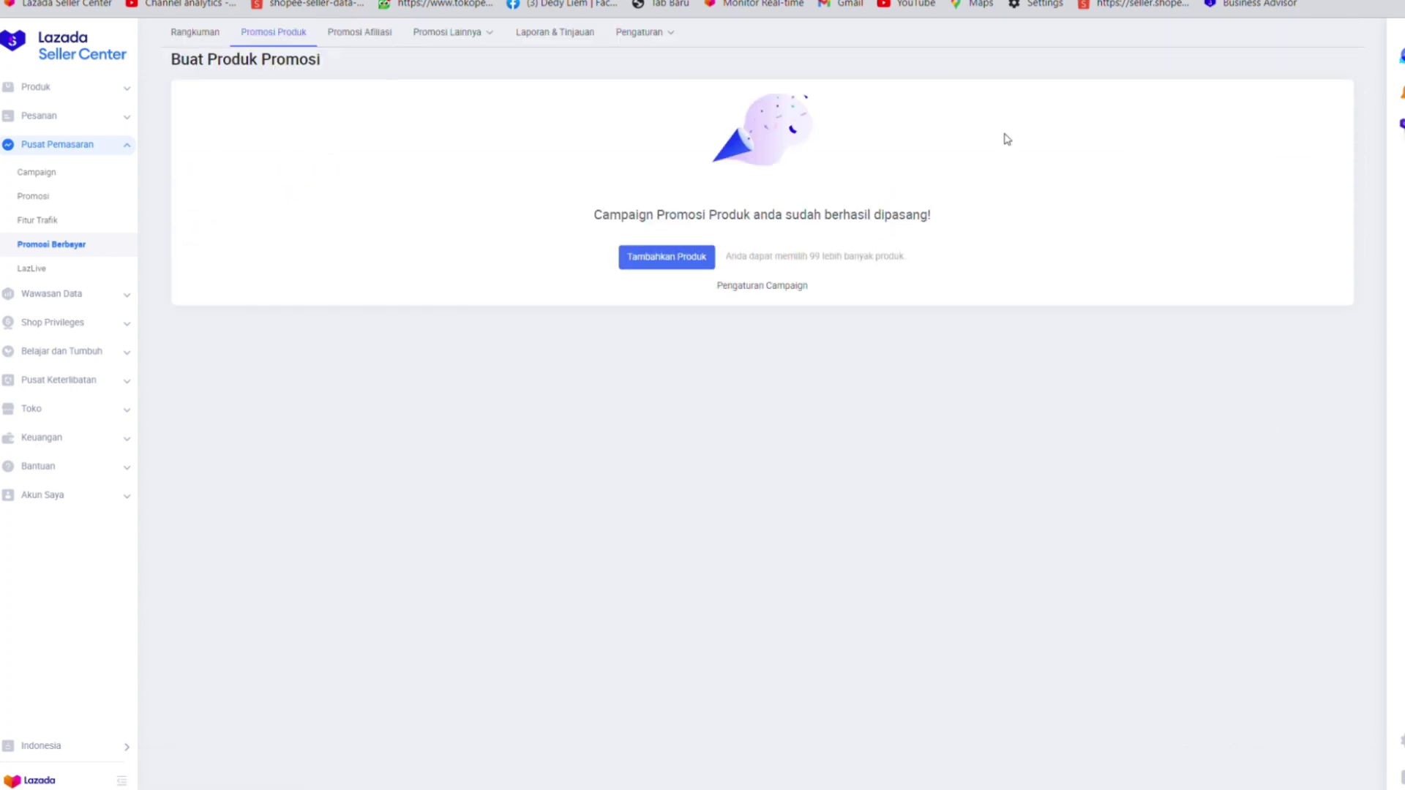
click(202, 38)
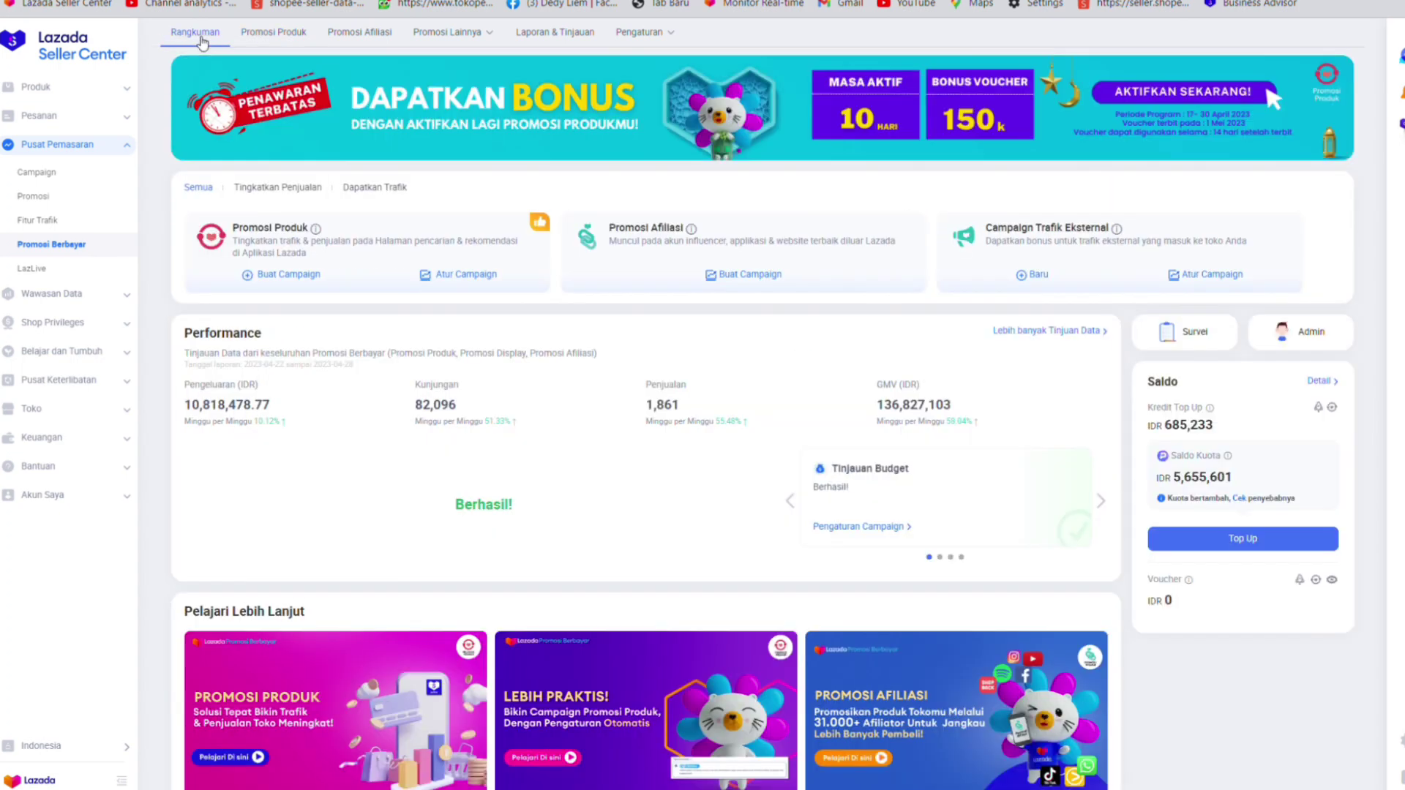
click(279, 34)
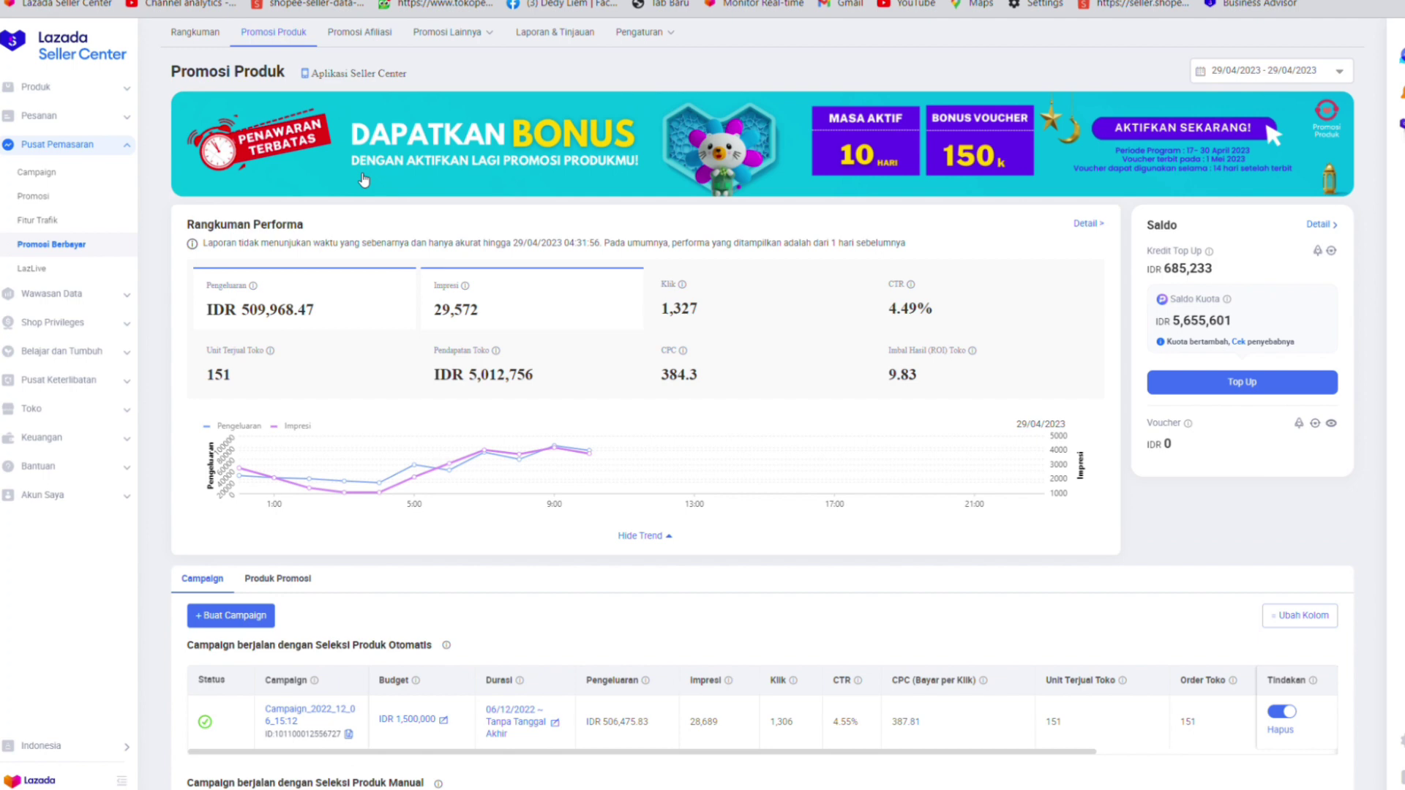
scroll(347, 433, down, 4)
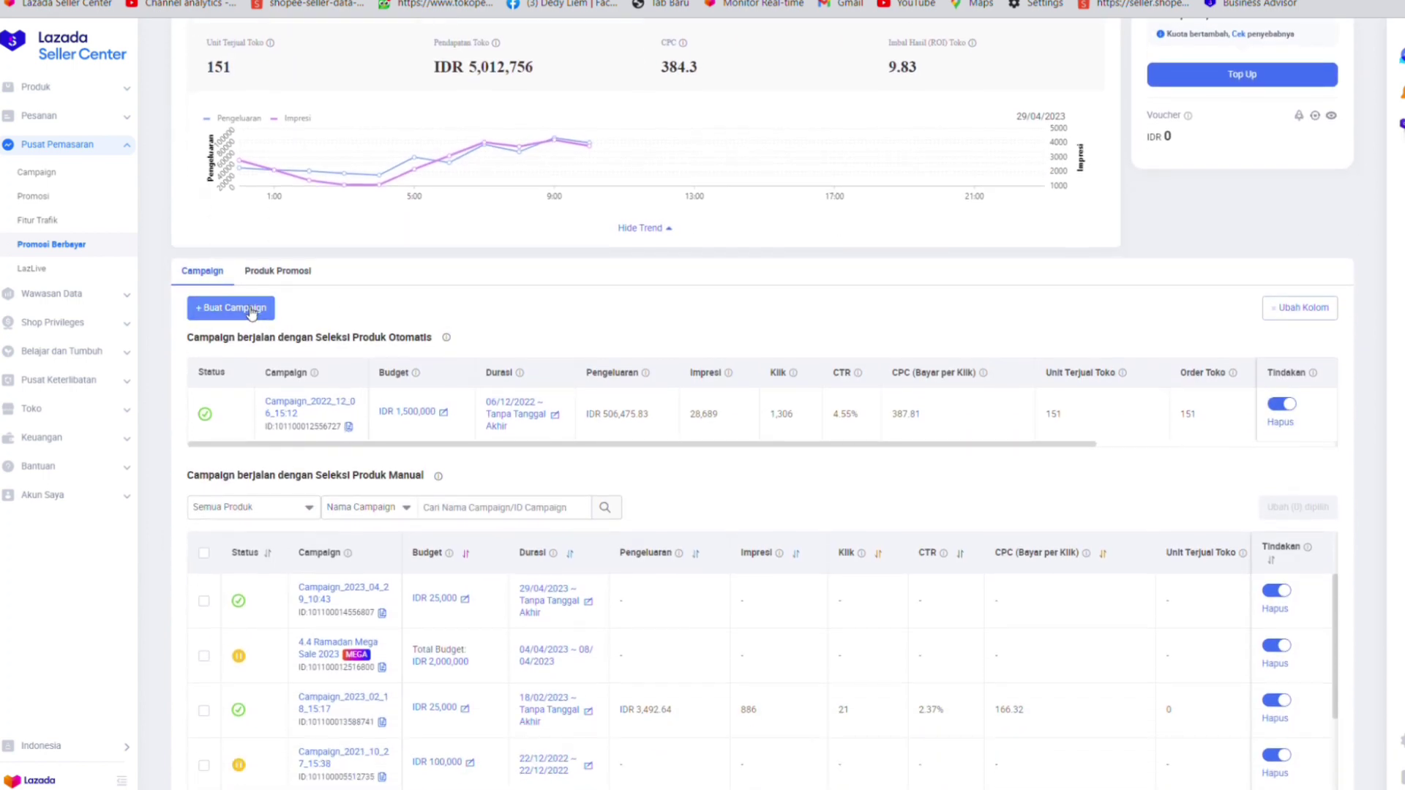
- Start another campaign, choose Manual as the campaign type and expand its placement options
click(250, 309)
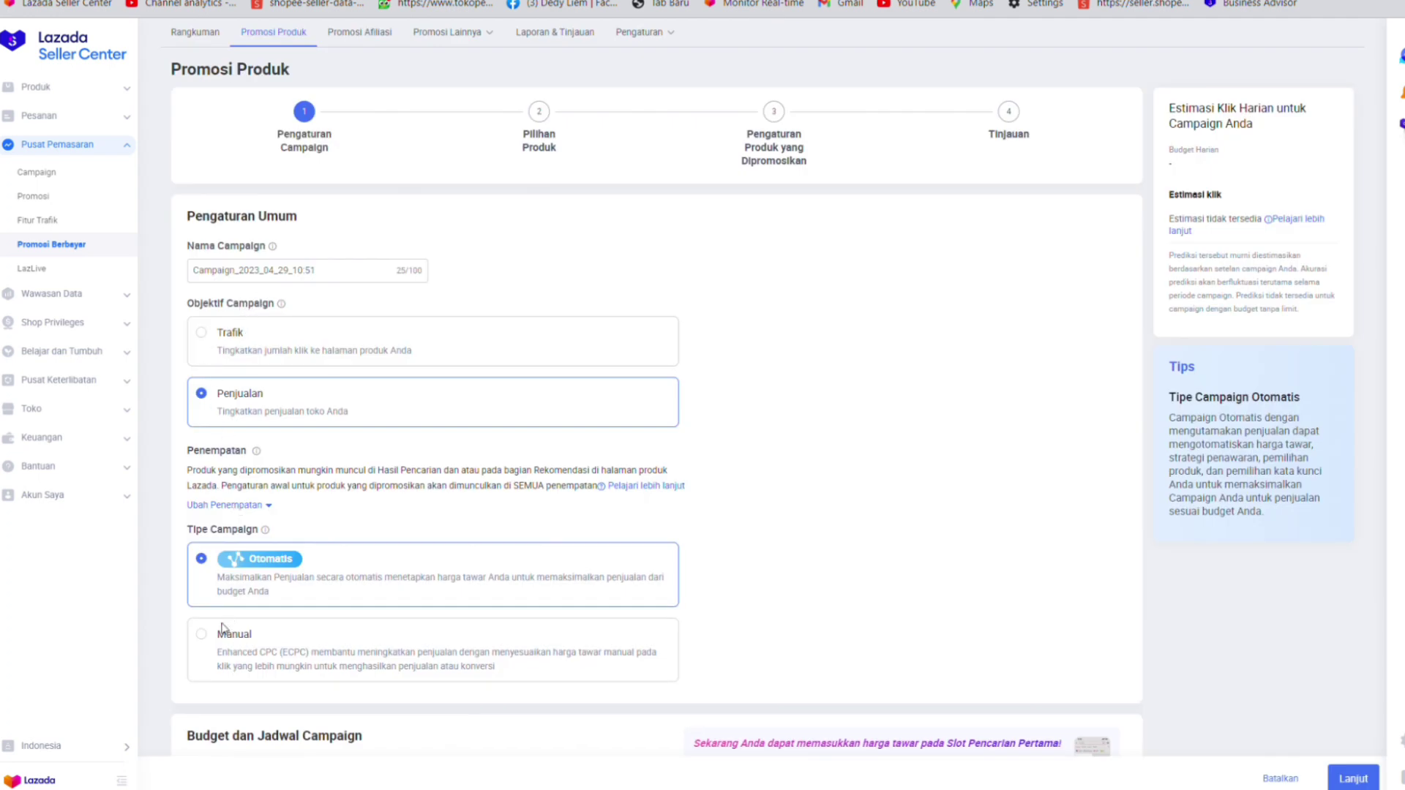
click(202, 637)
scroll(227, 629, down, 3)
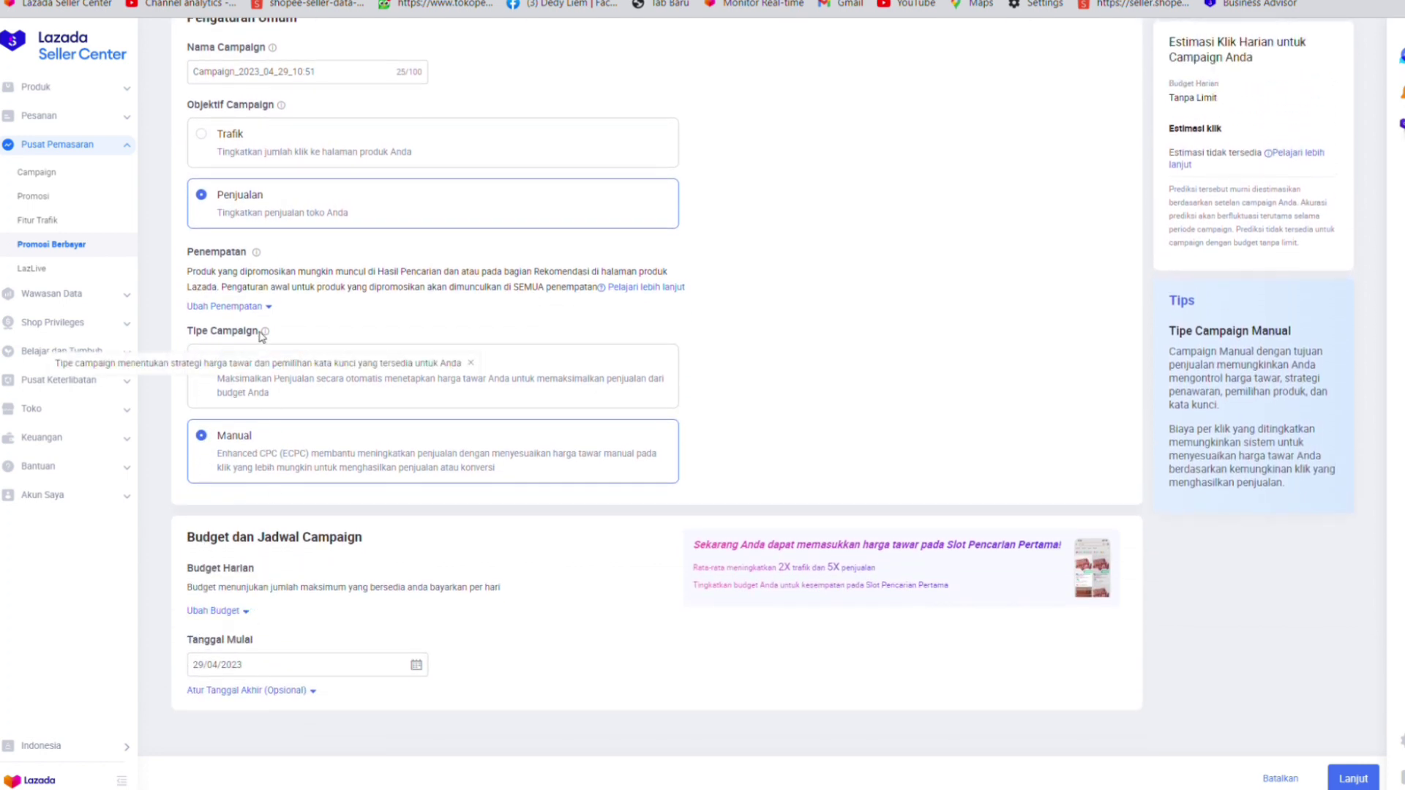
click(256, 307)
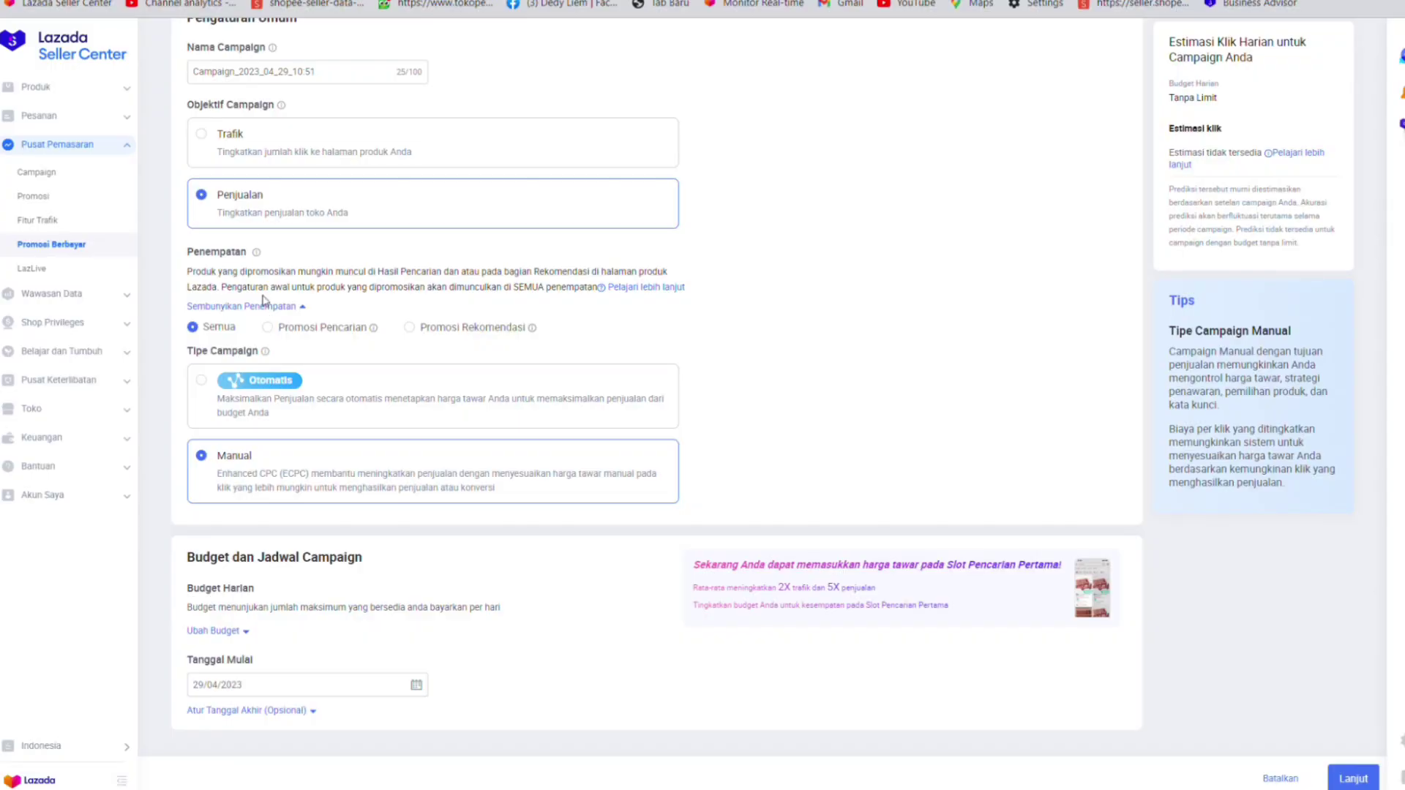
- Expand the budget options, set a limited daily budget of IDR 25,000 and continue to product selection
click(247, 631)
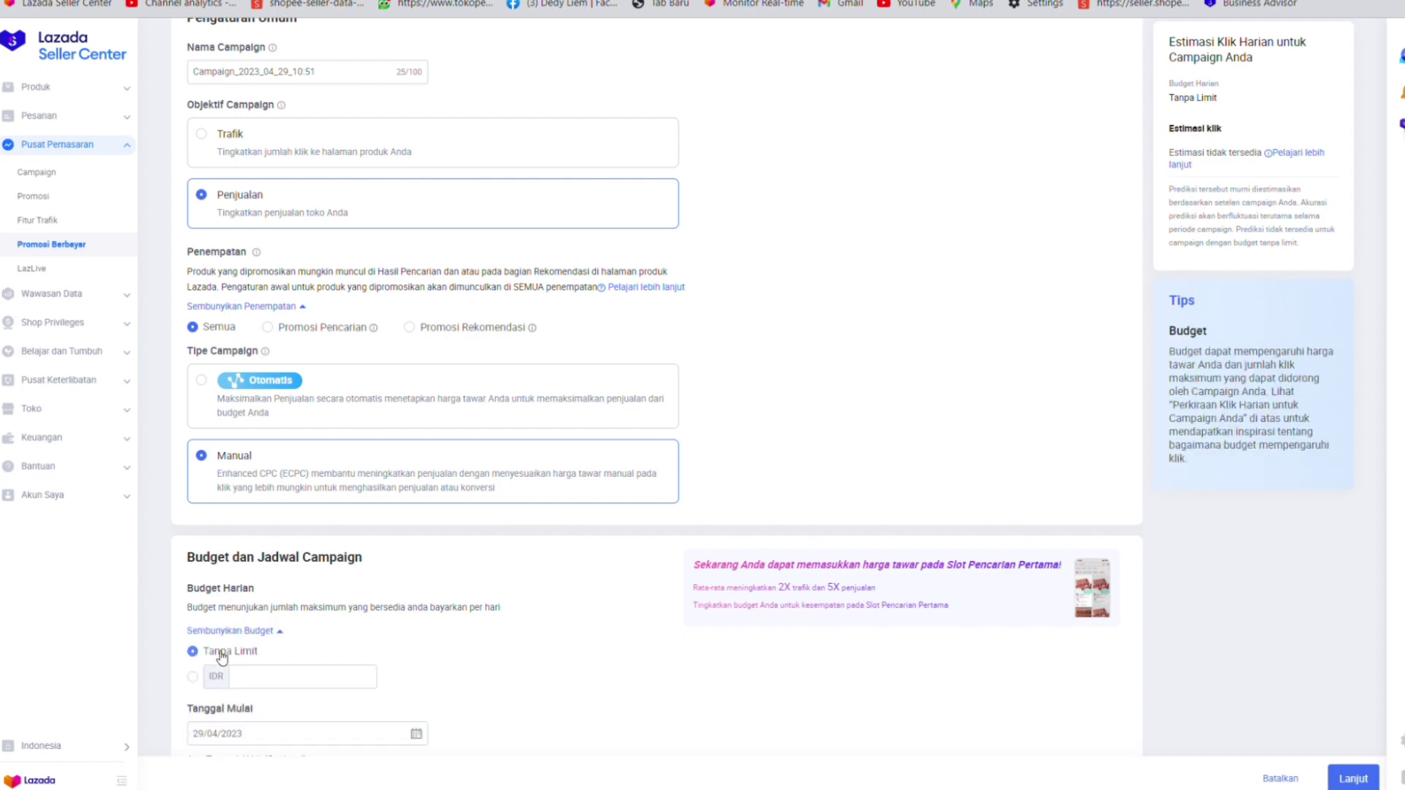
click(193, 677)
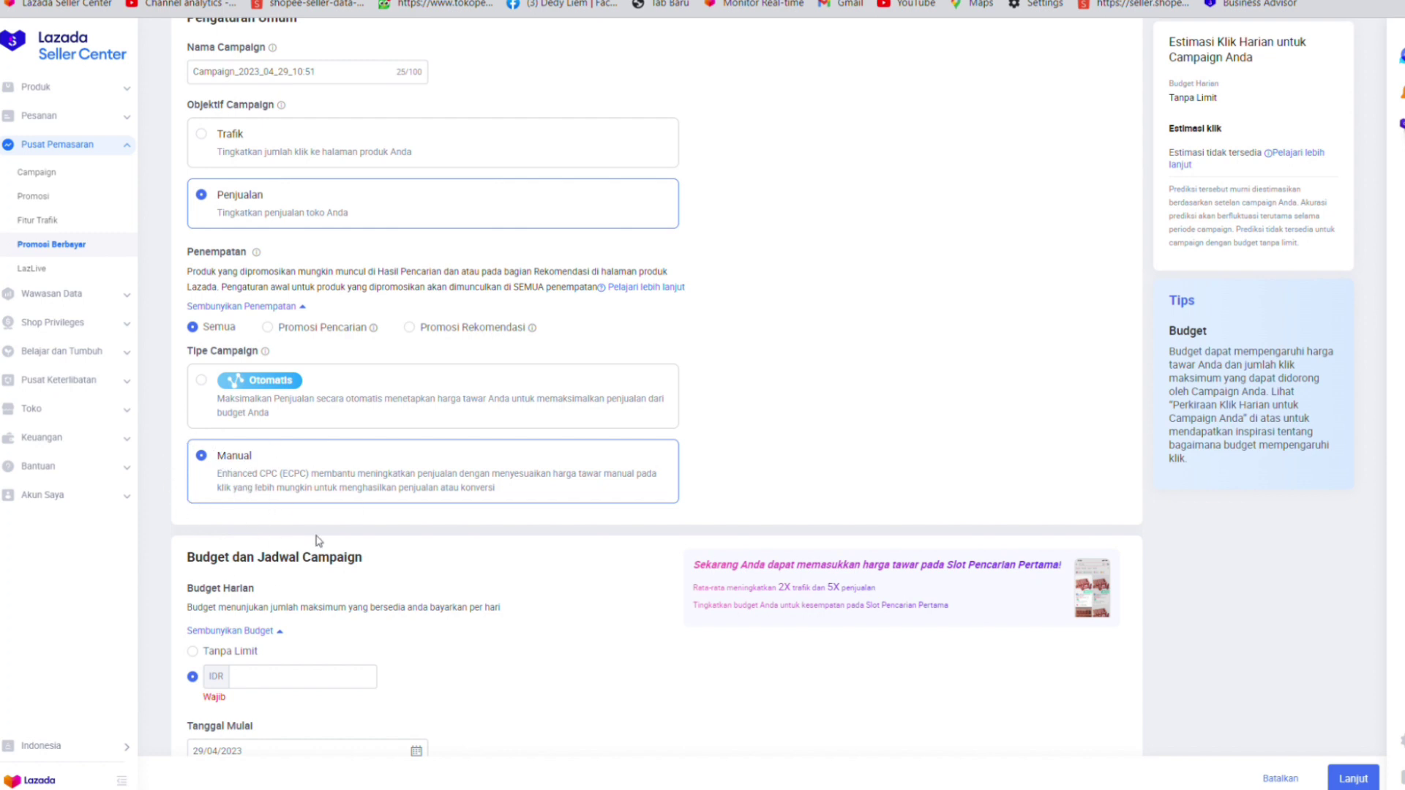
scroll(316, 538, down, 2)
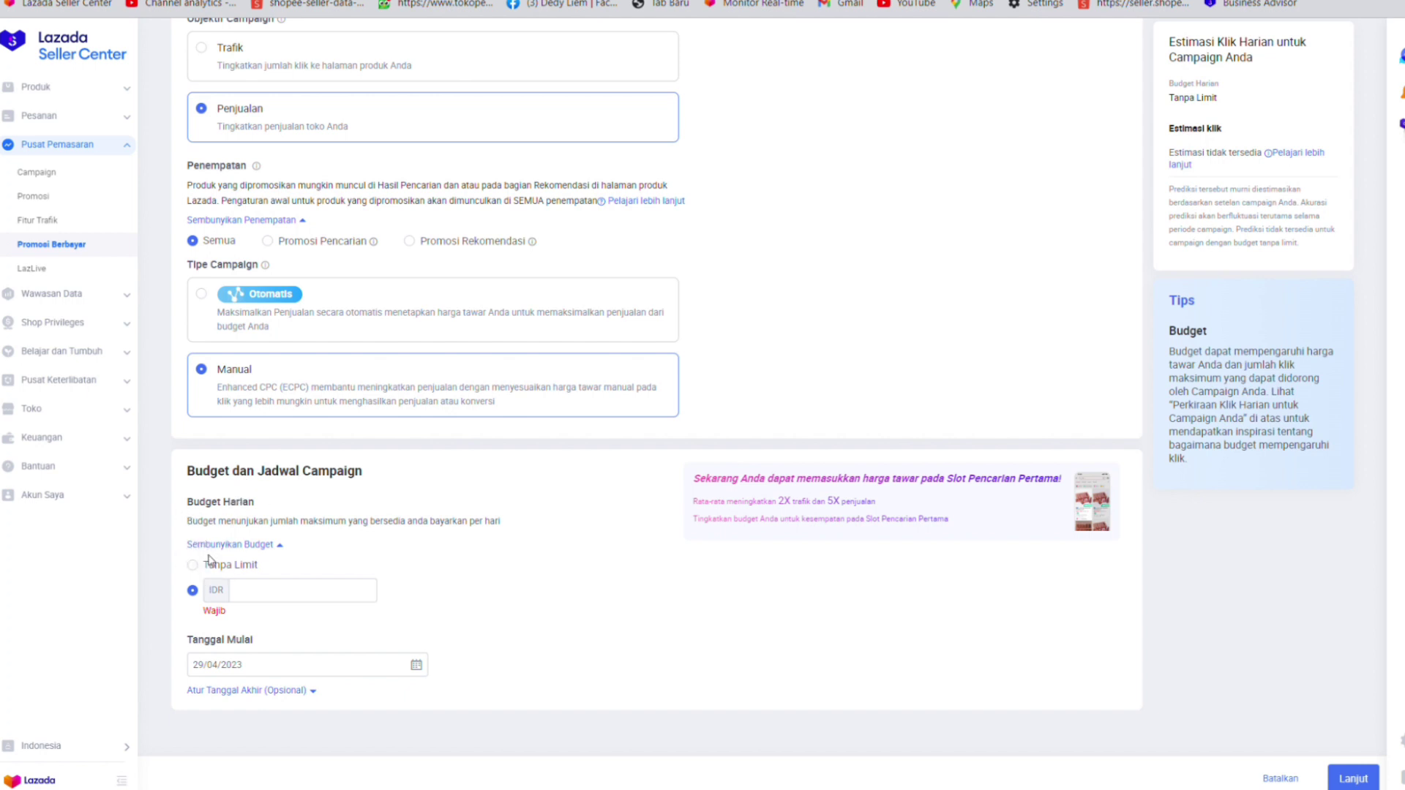
click(274, 592)
text(25,000)
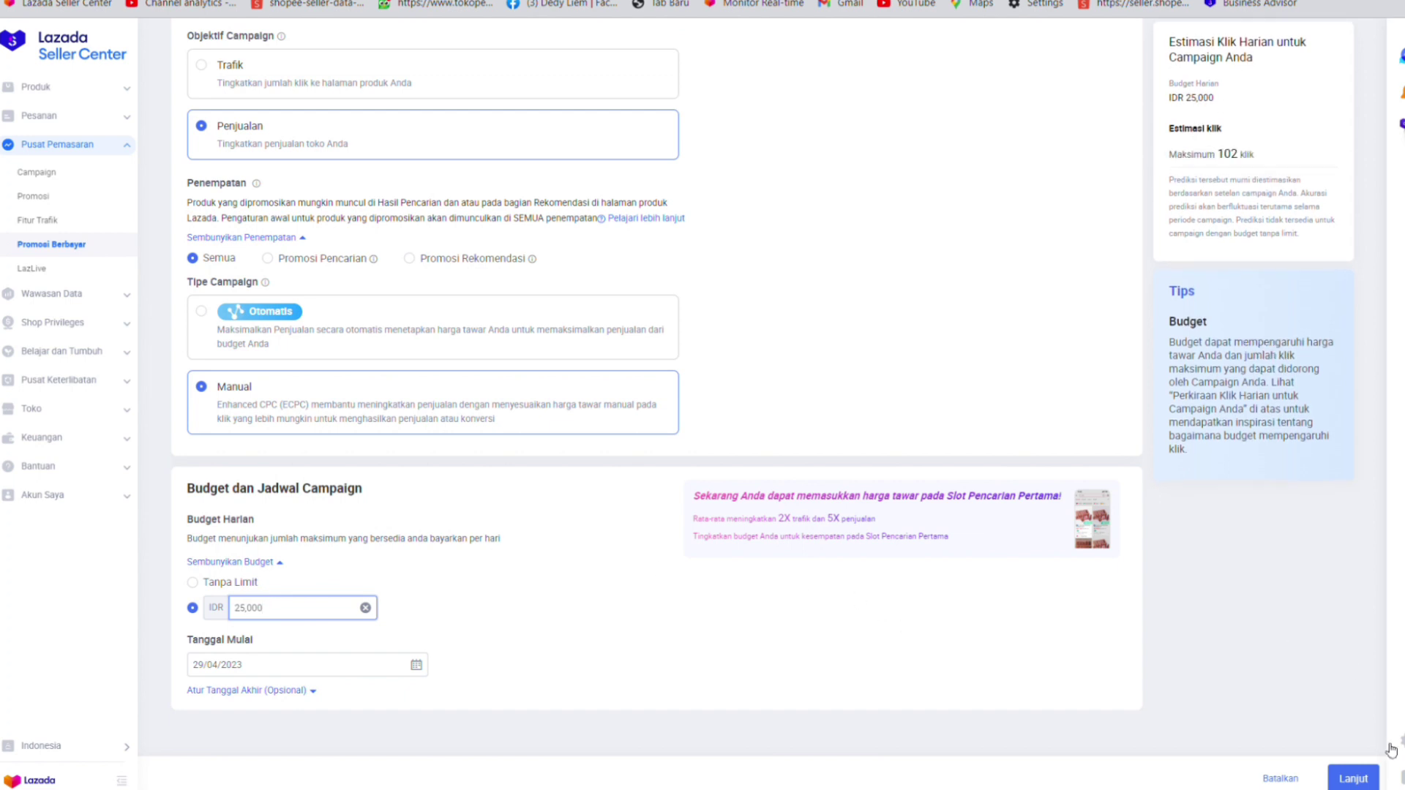
click(1353, 778)
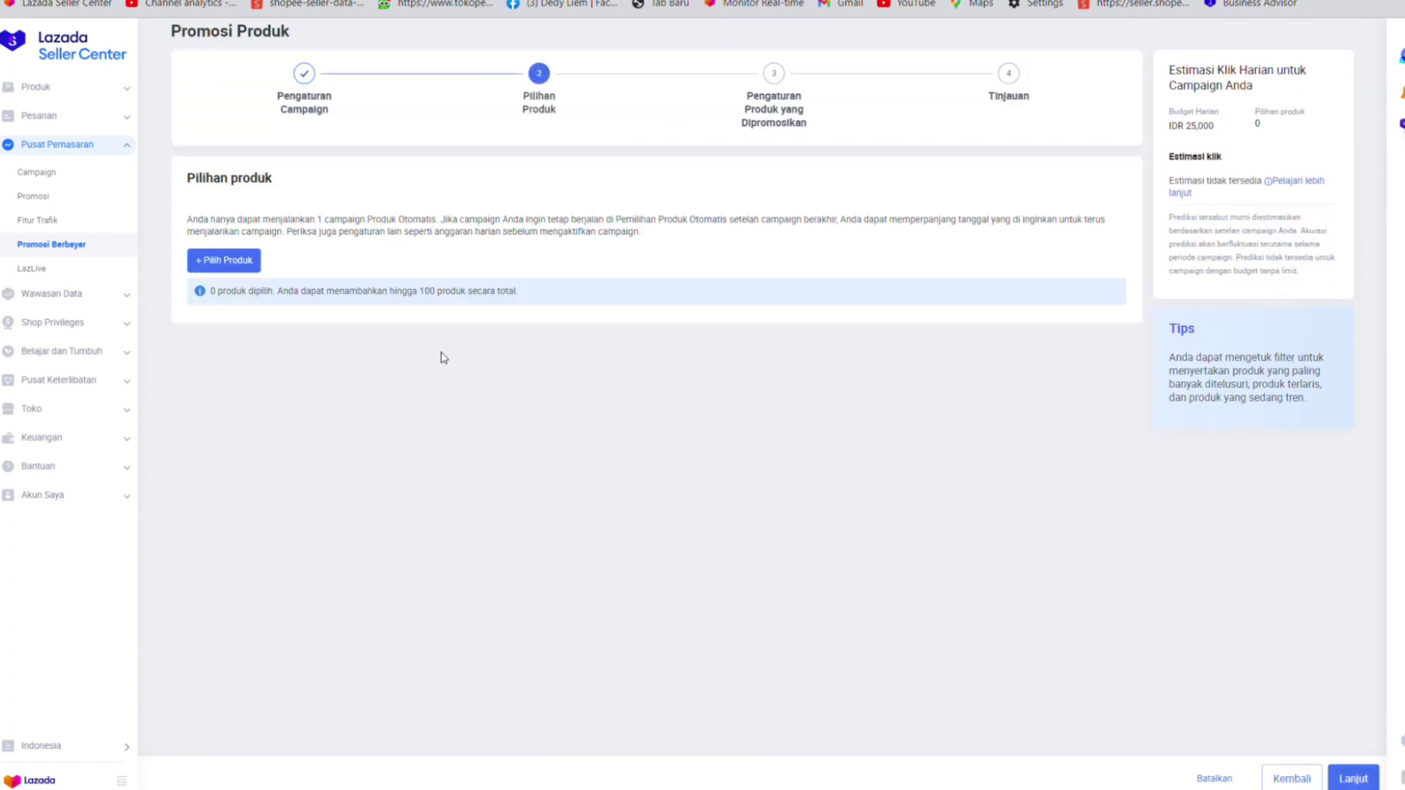
- Add the POMPA AIR CELUP AQUARIUM GINGA GA 1200 pump to the campaign's products
click(239, 272)
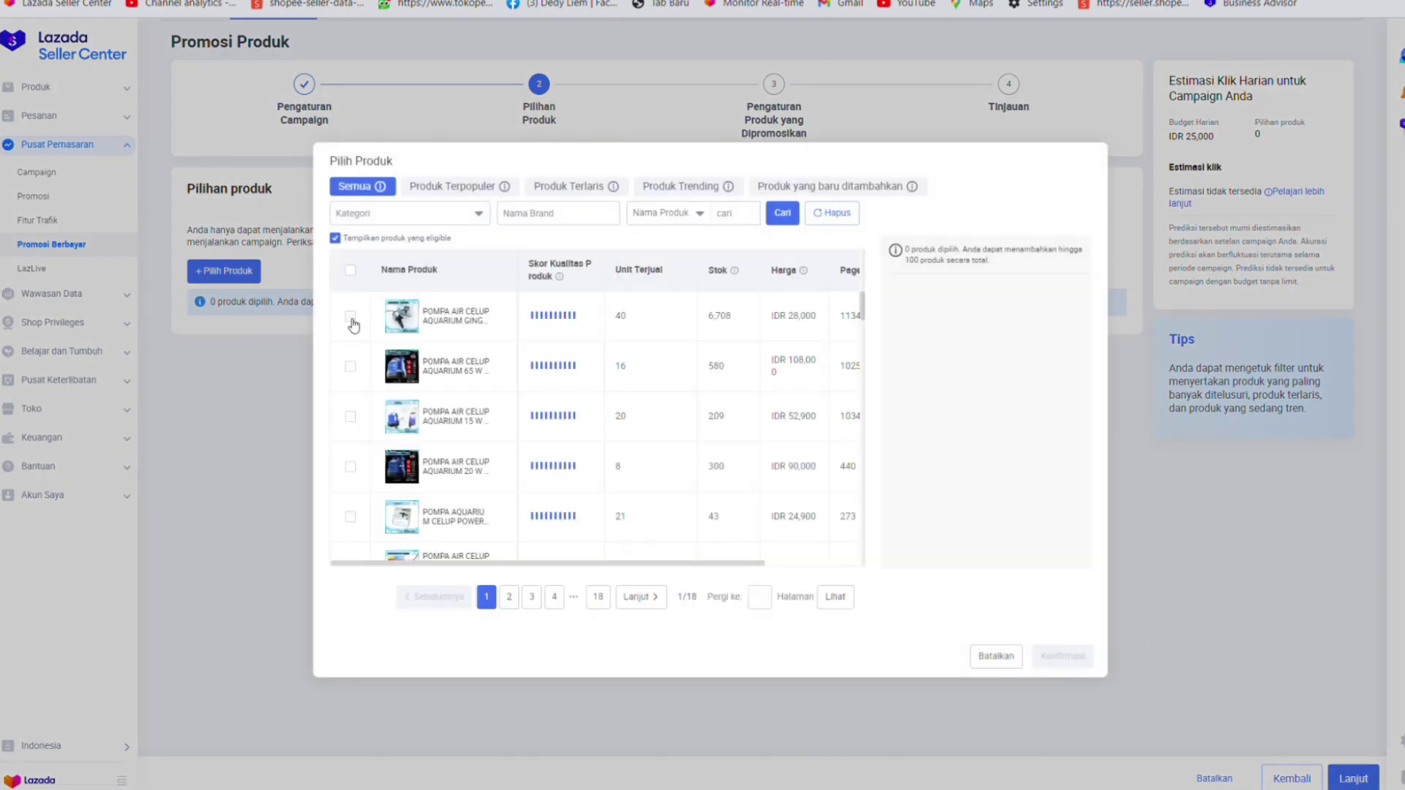
click(351, 317)
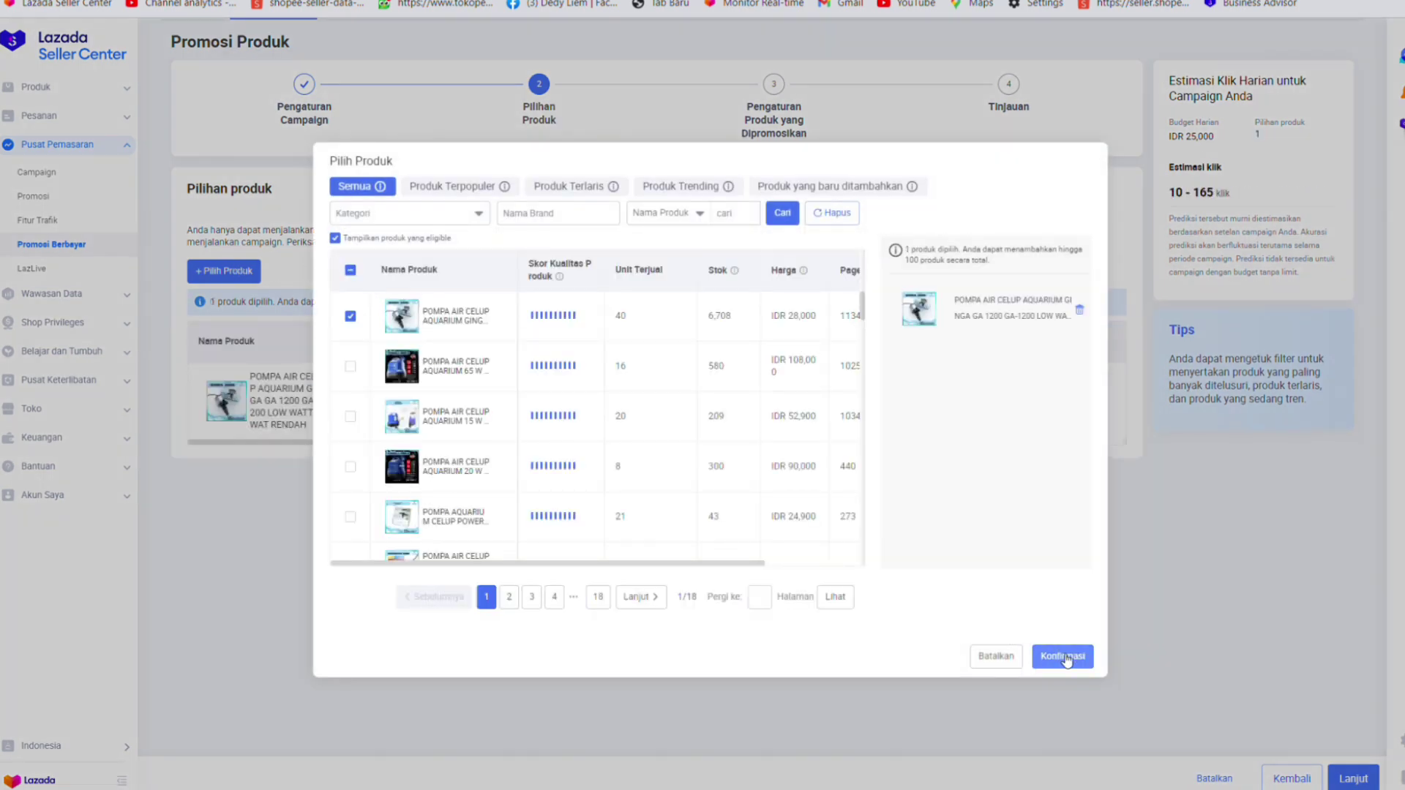
click(1064, 658)
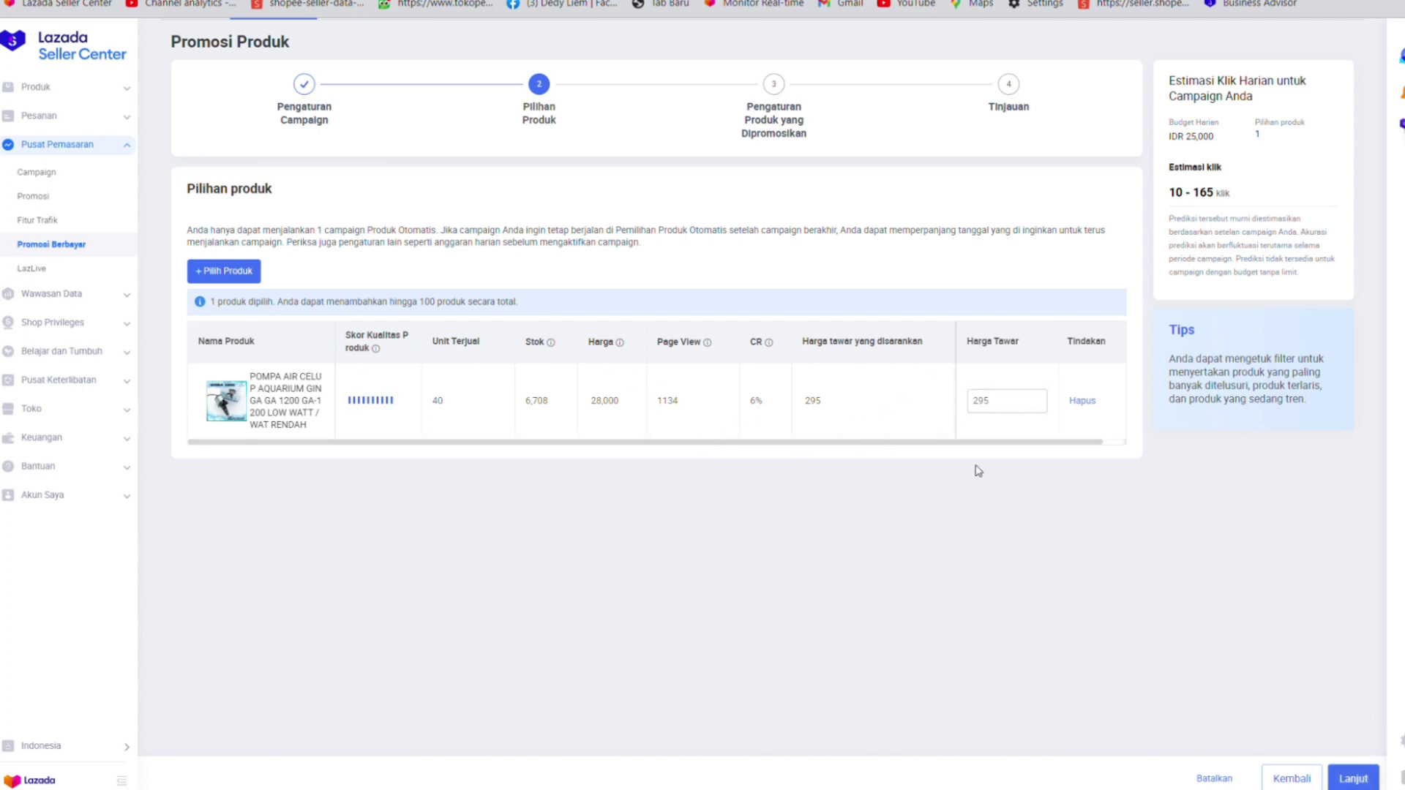
- Set the selected pump's bid price (Harga Tawar) to 150 and continue to the promoted product settings
click(994, 400)
key(BackSpace)
key(BackSpace)
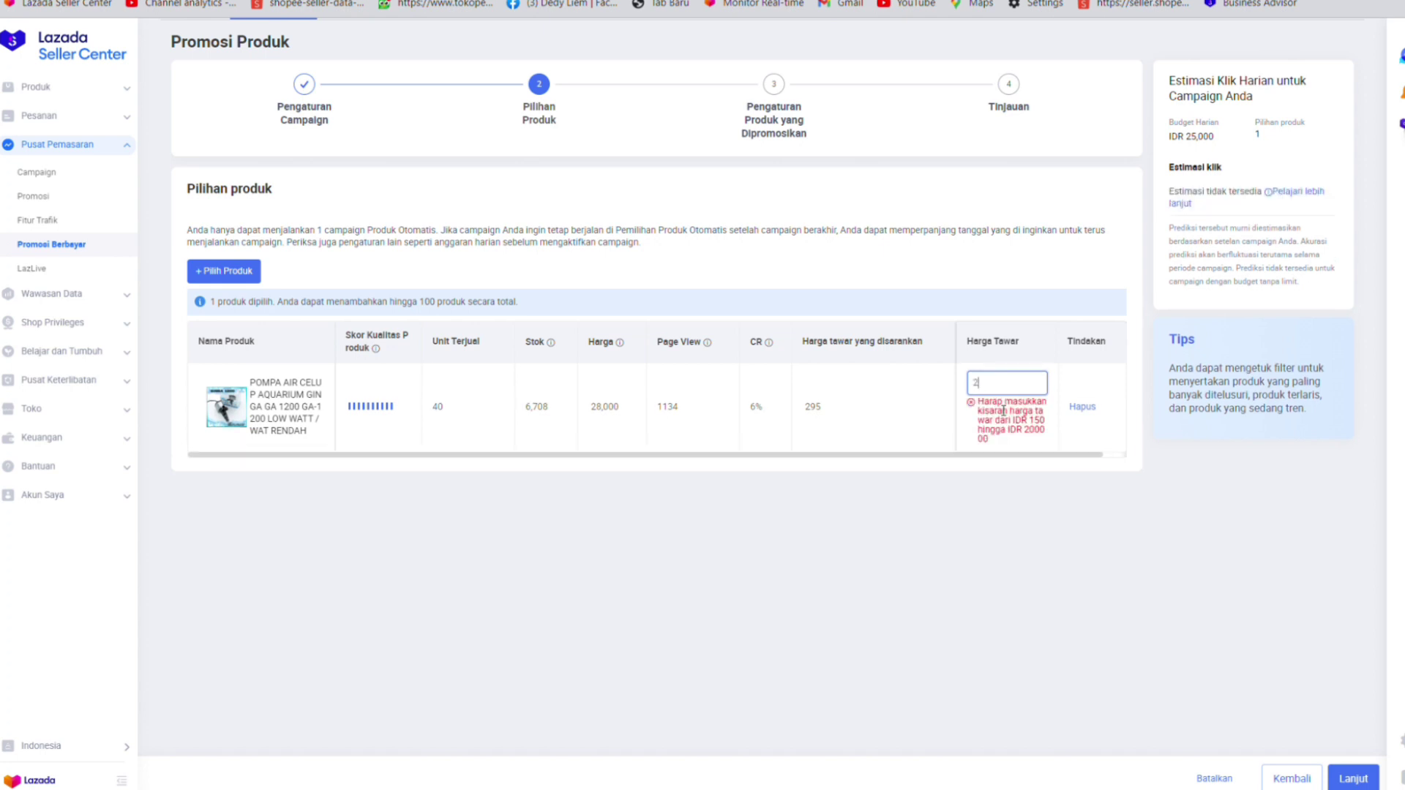
text(150)
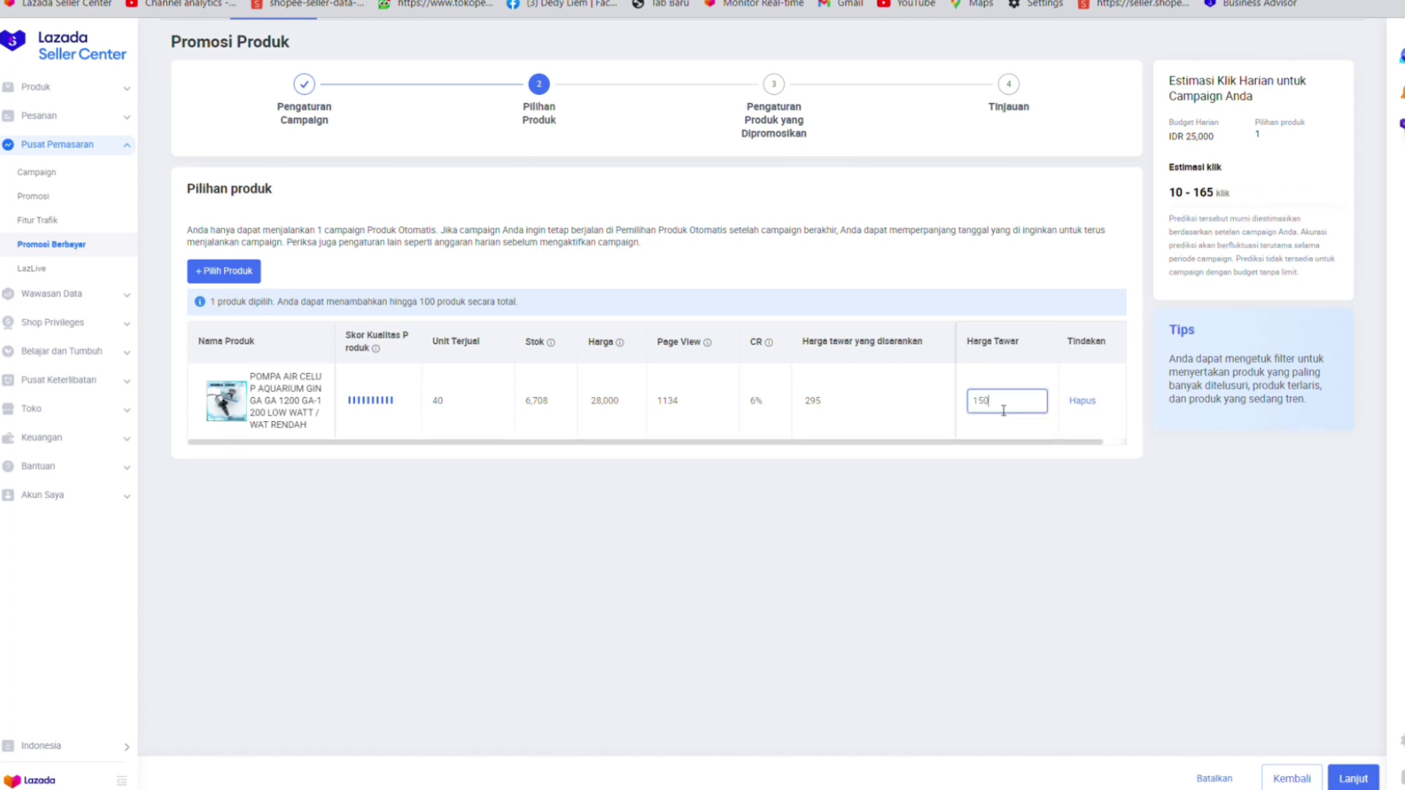
click(882, 538)
click(1354, 779)
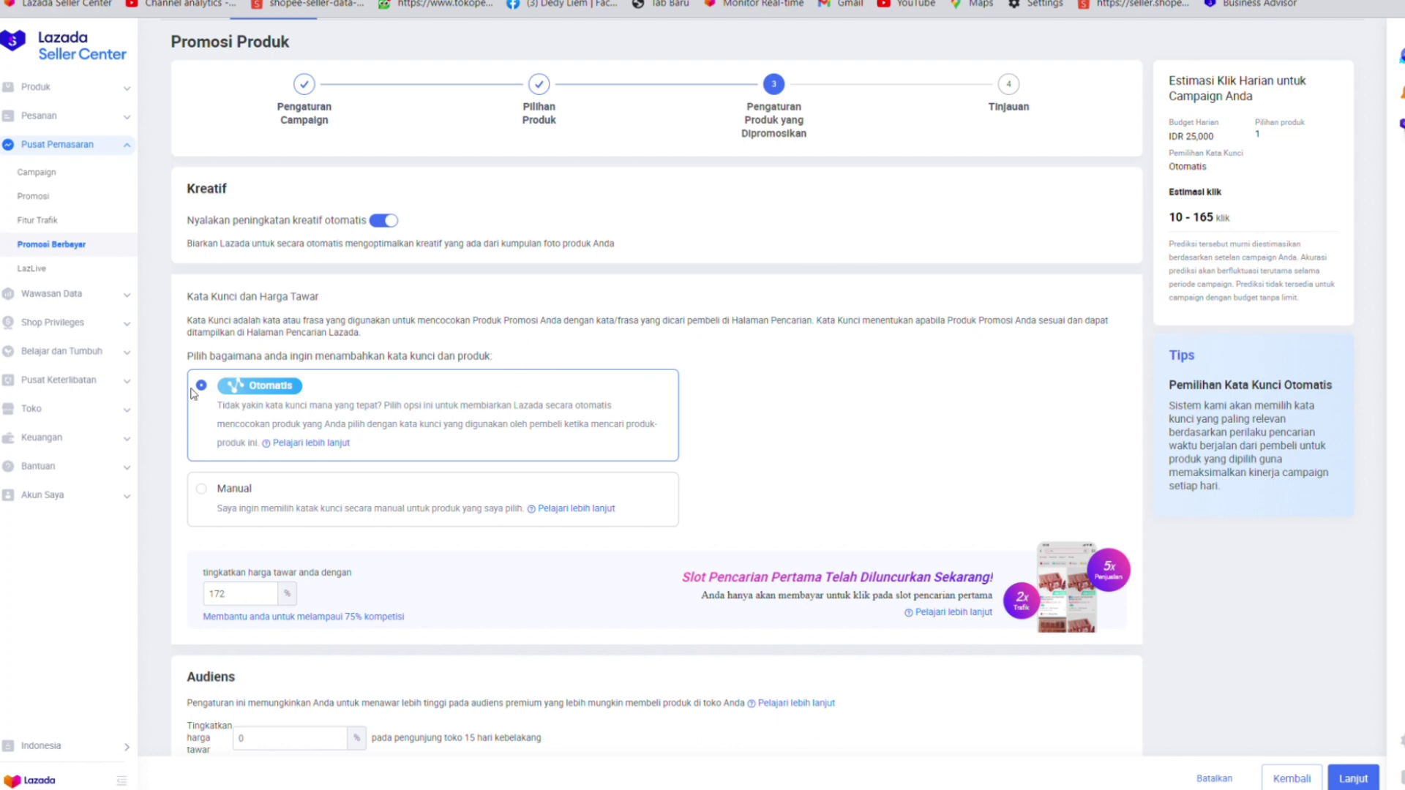
- Try the Manual keyword option, look through its suggested keywords and switch back to Otomatis
click(203, 490)
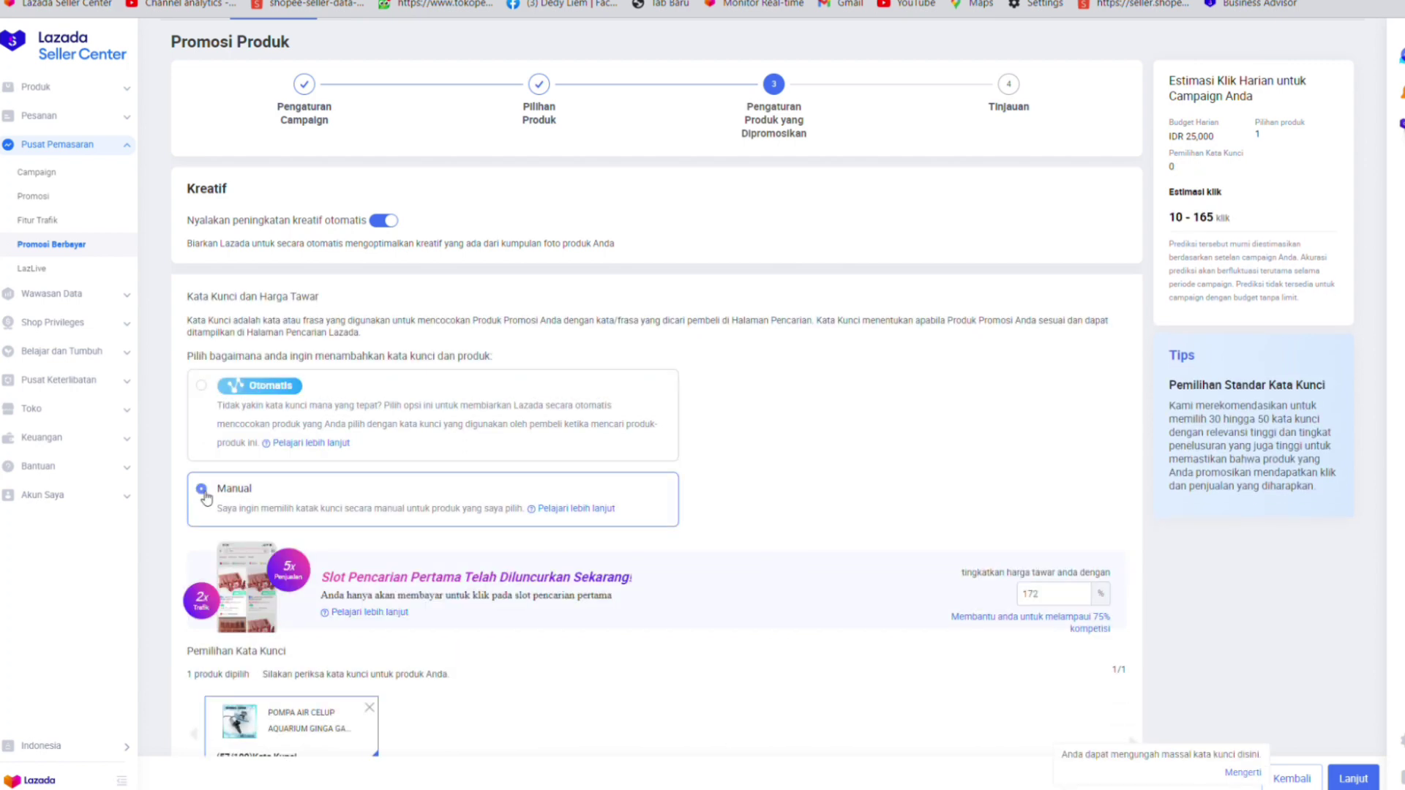
scroll(260, 556, down, 5)
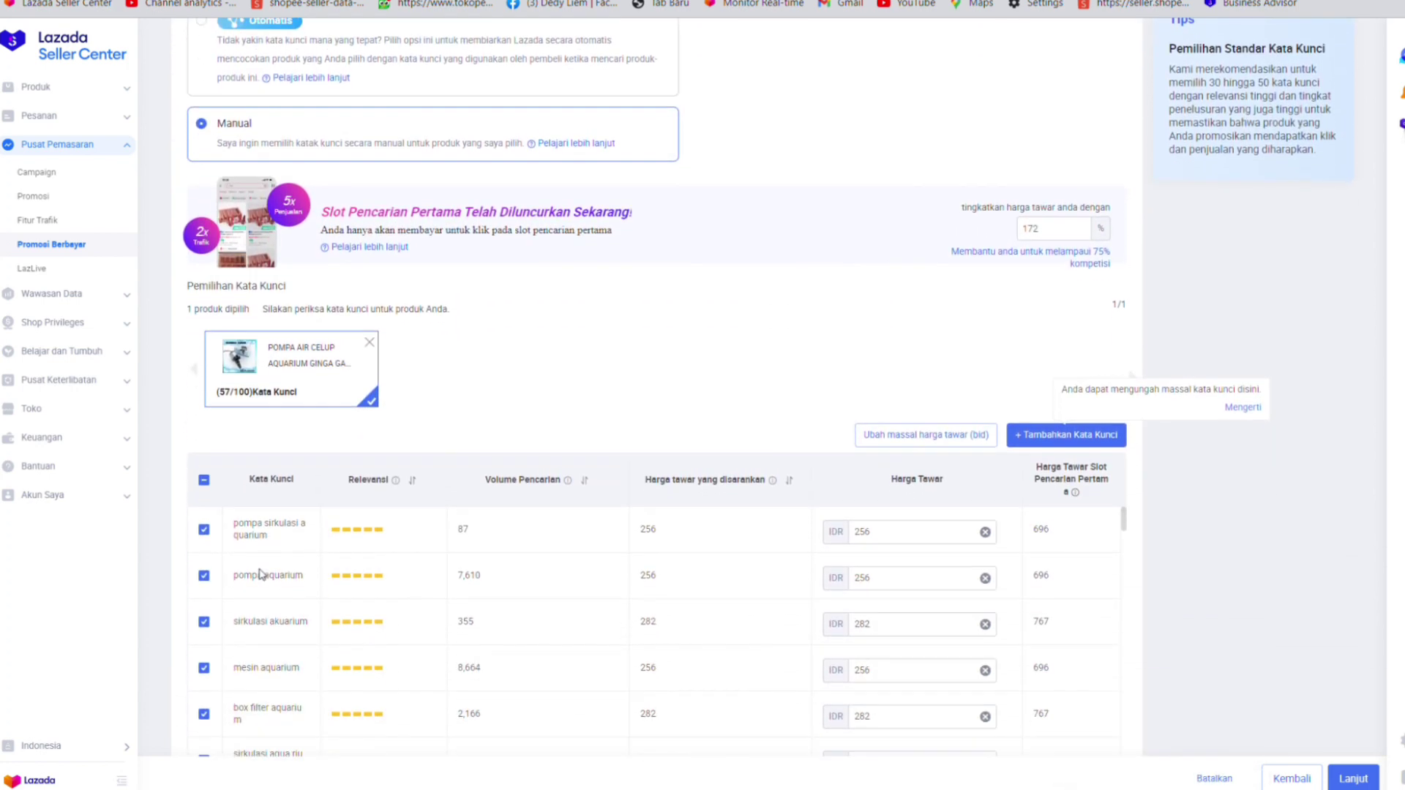
scroll(261, 574, down, 2)
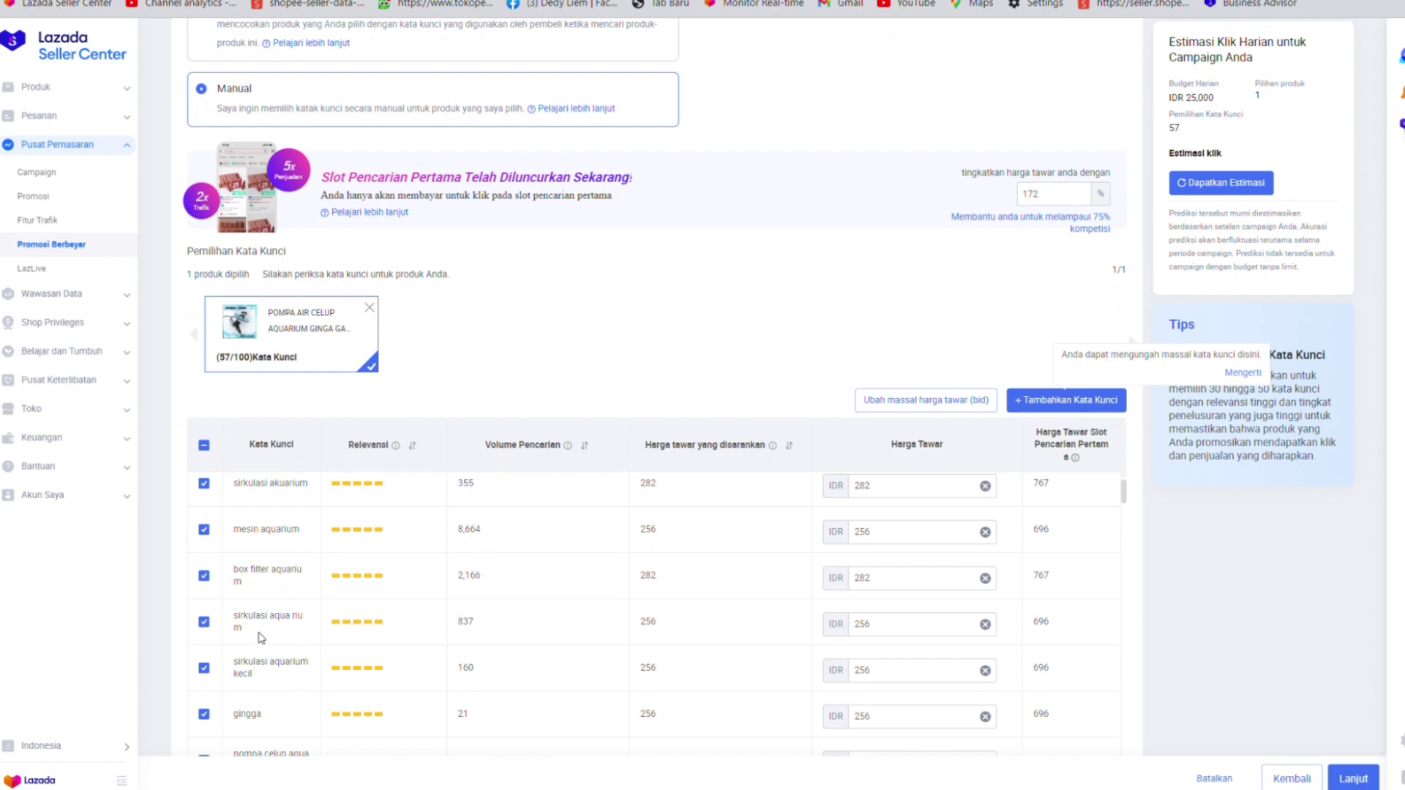
scroll(358, 549, up, 2)
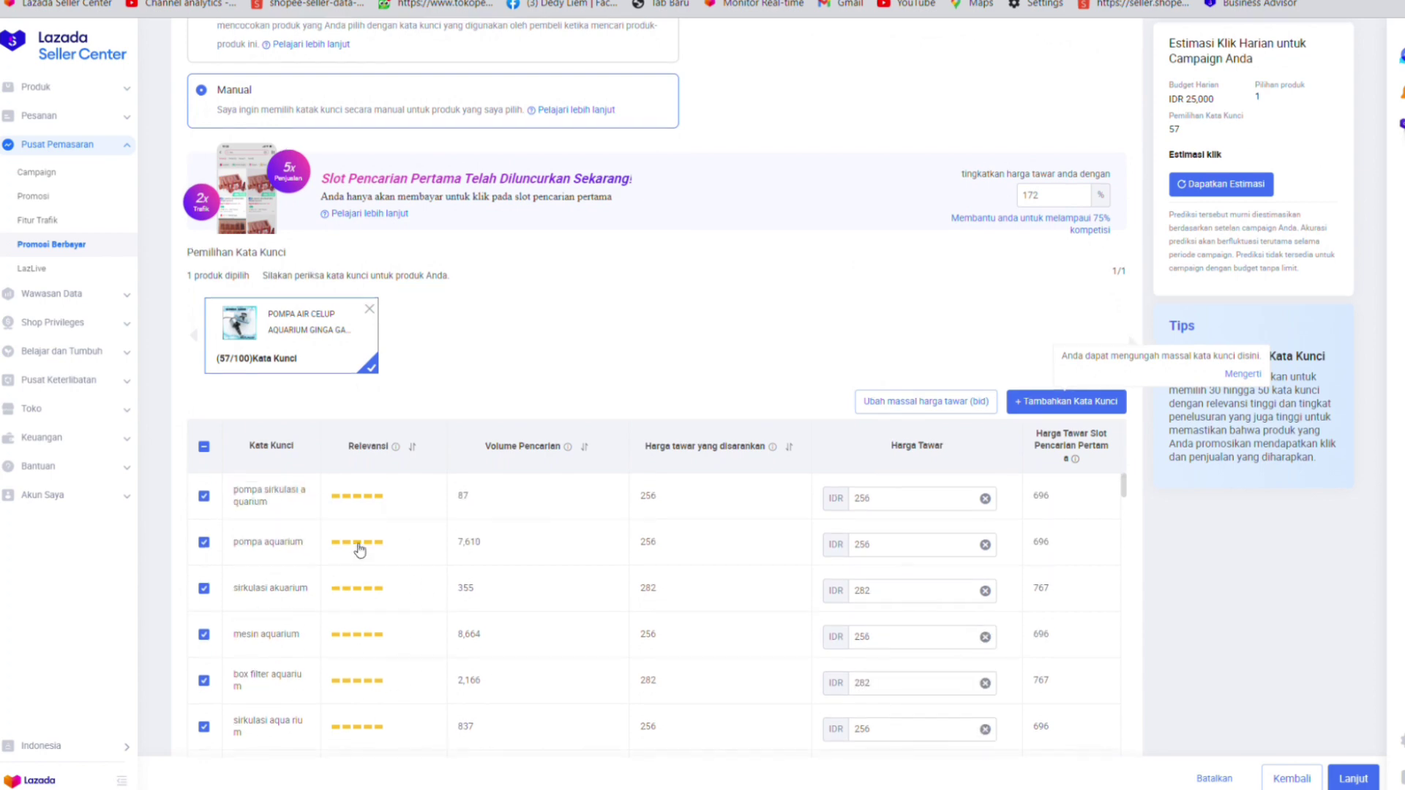
scroll(358, 549, up, 4)
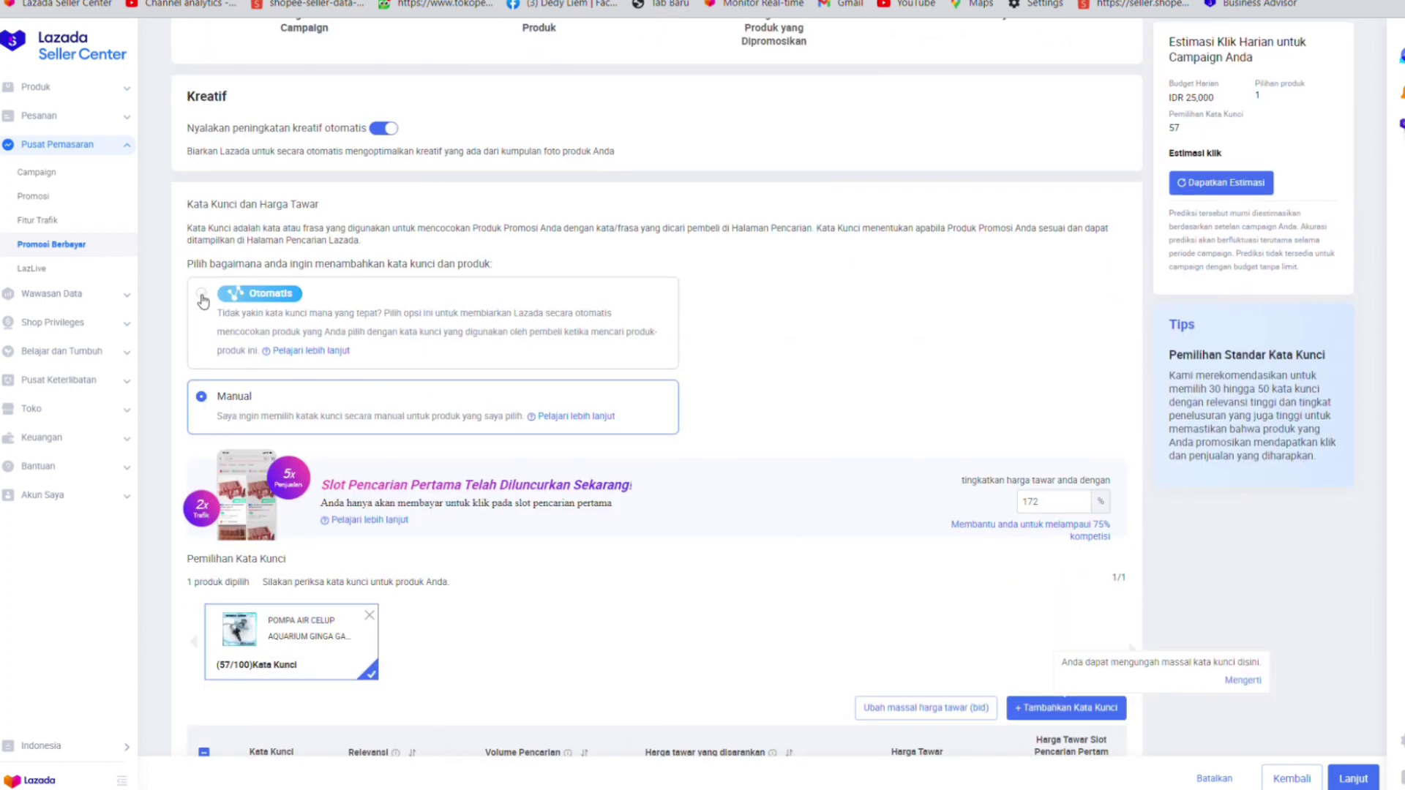
click(202, 296)
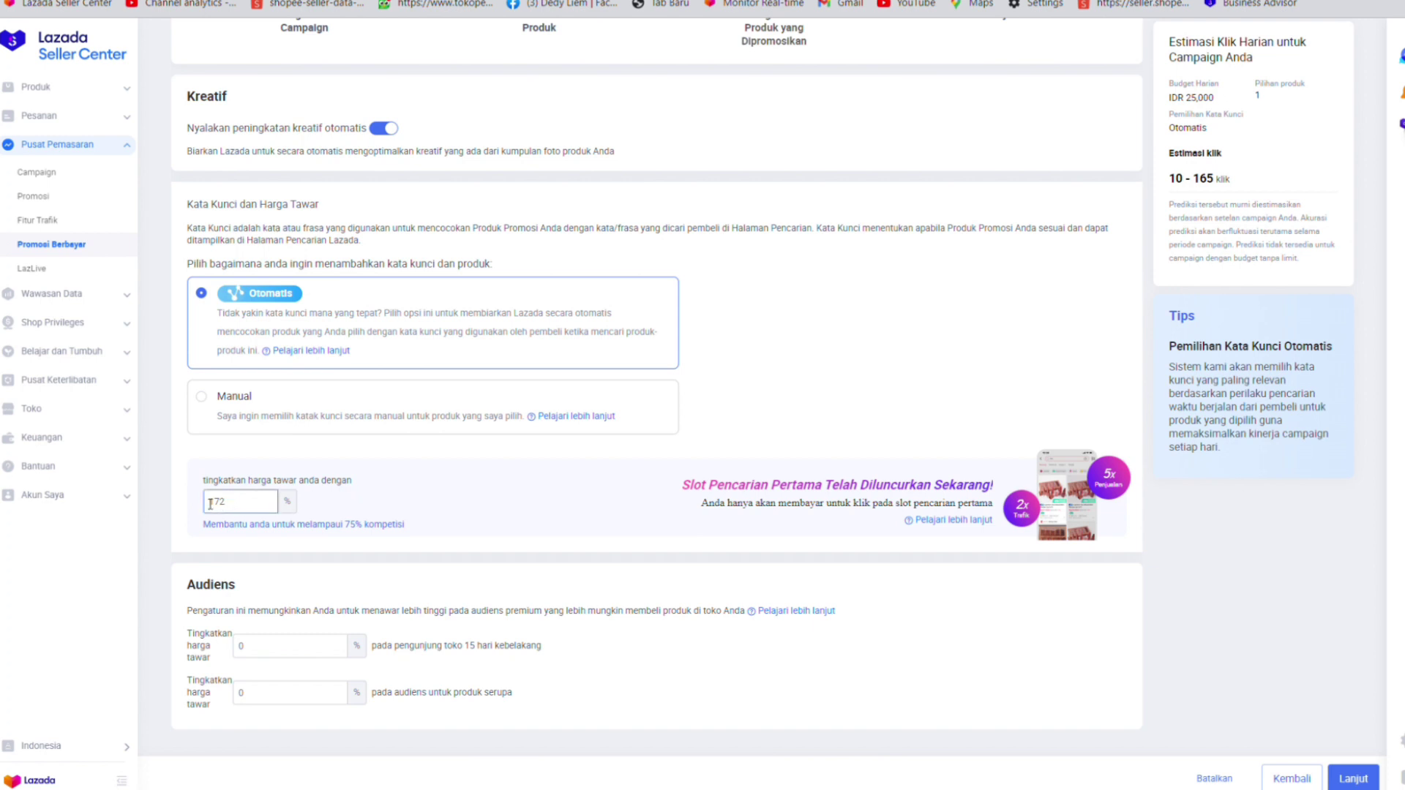
scroll(210, 504, down, 1)
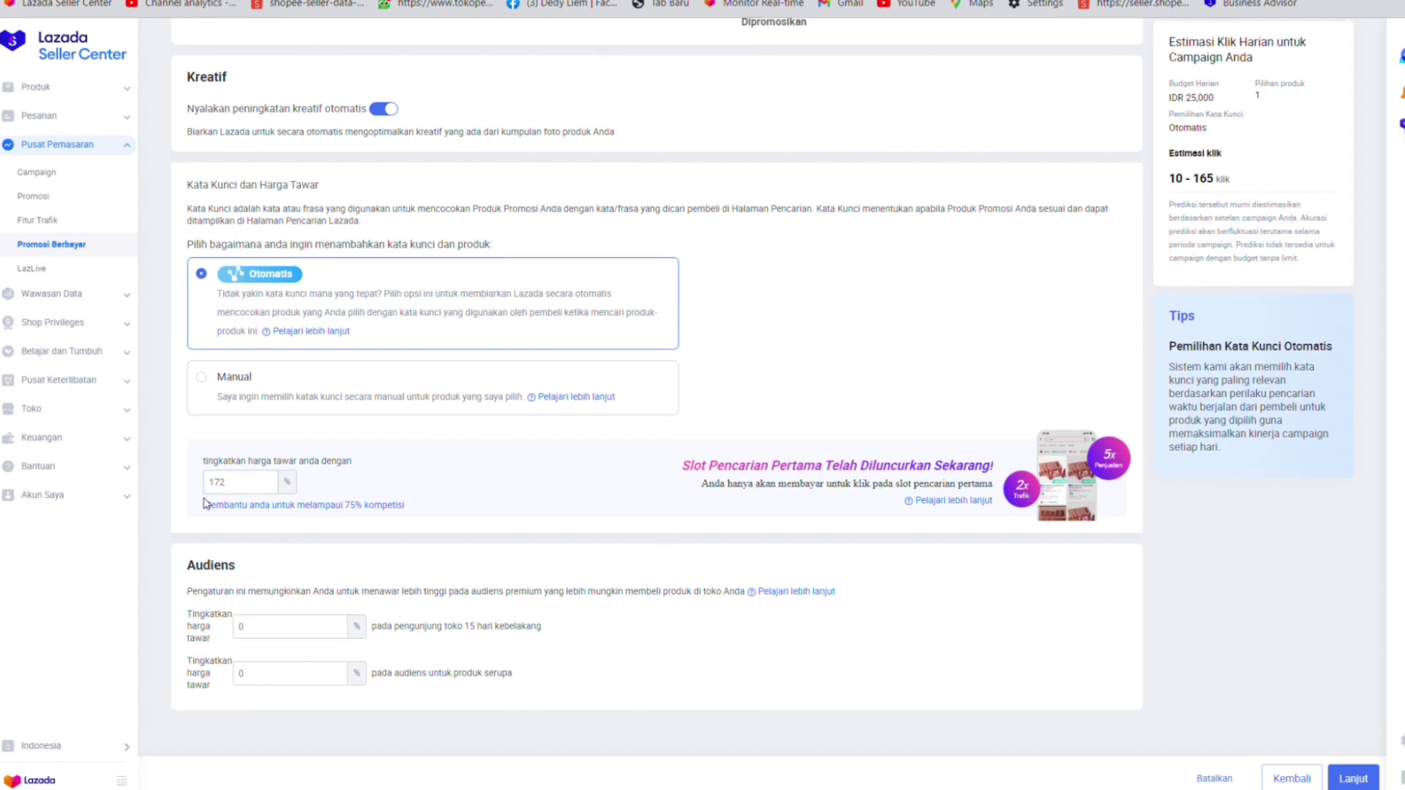
- Choose Manual keyword selection and set the bid increase for the first search slot to 0%
click(202, 378)
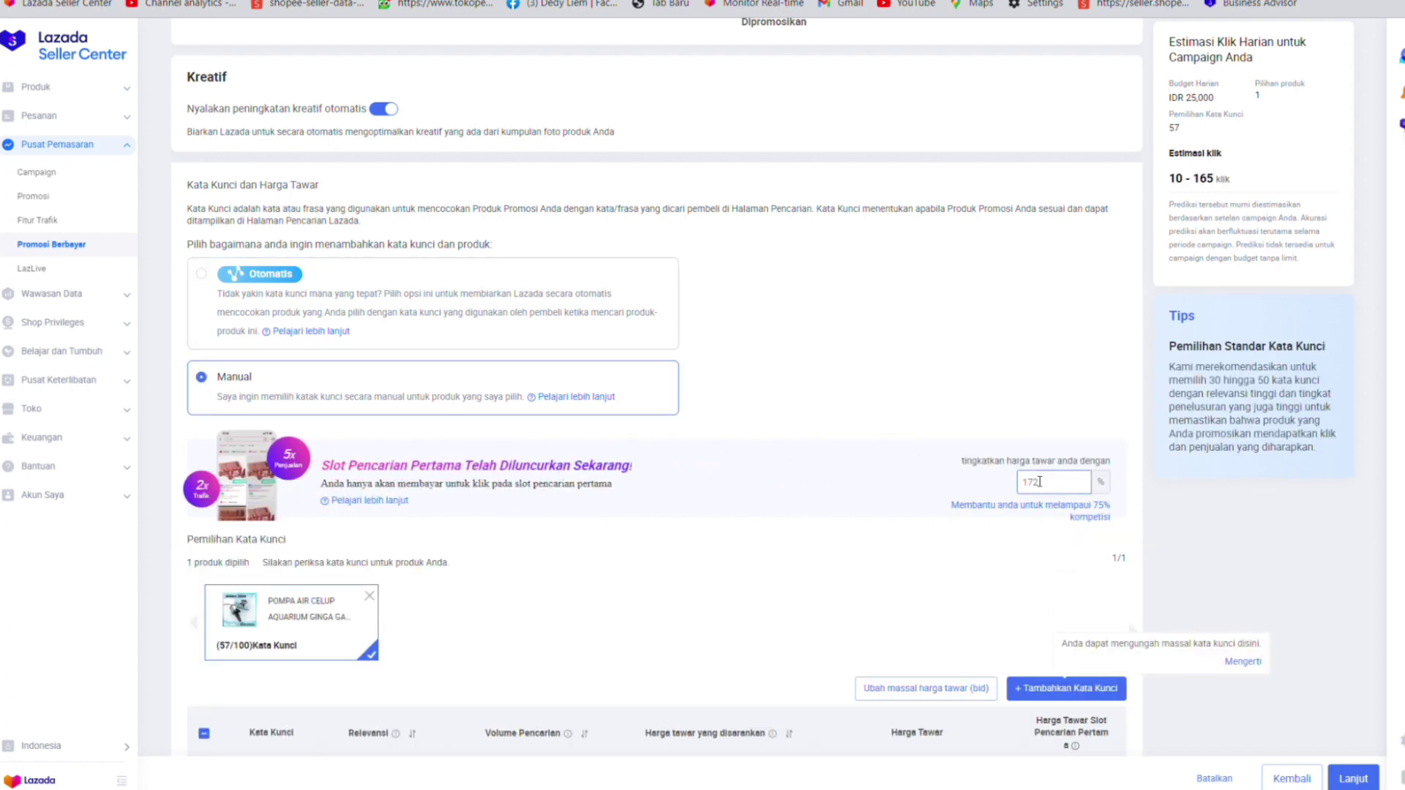
scroll(1010, 483, down, 5)
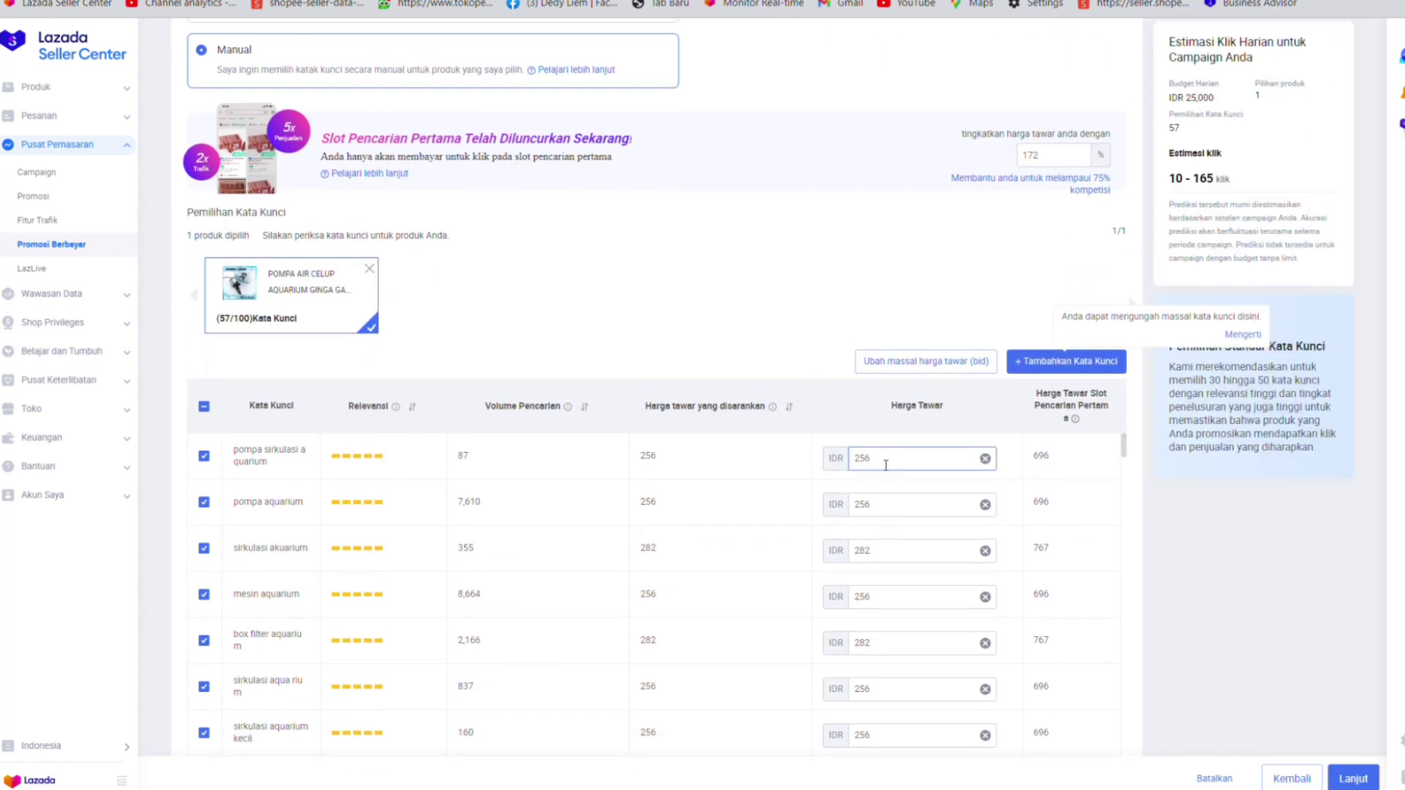
drag(883, 465, 823, 465)
click(1047, 157)
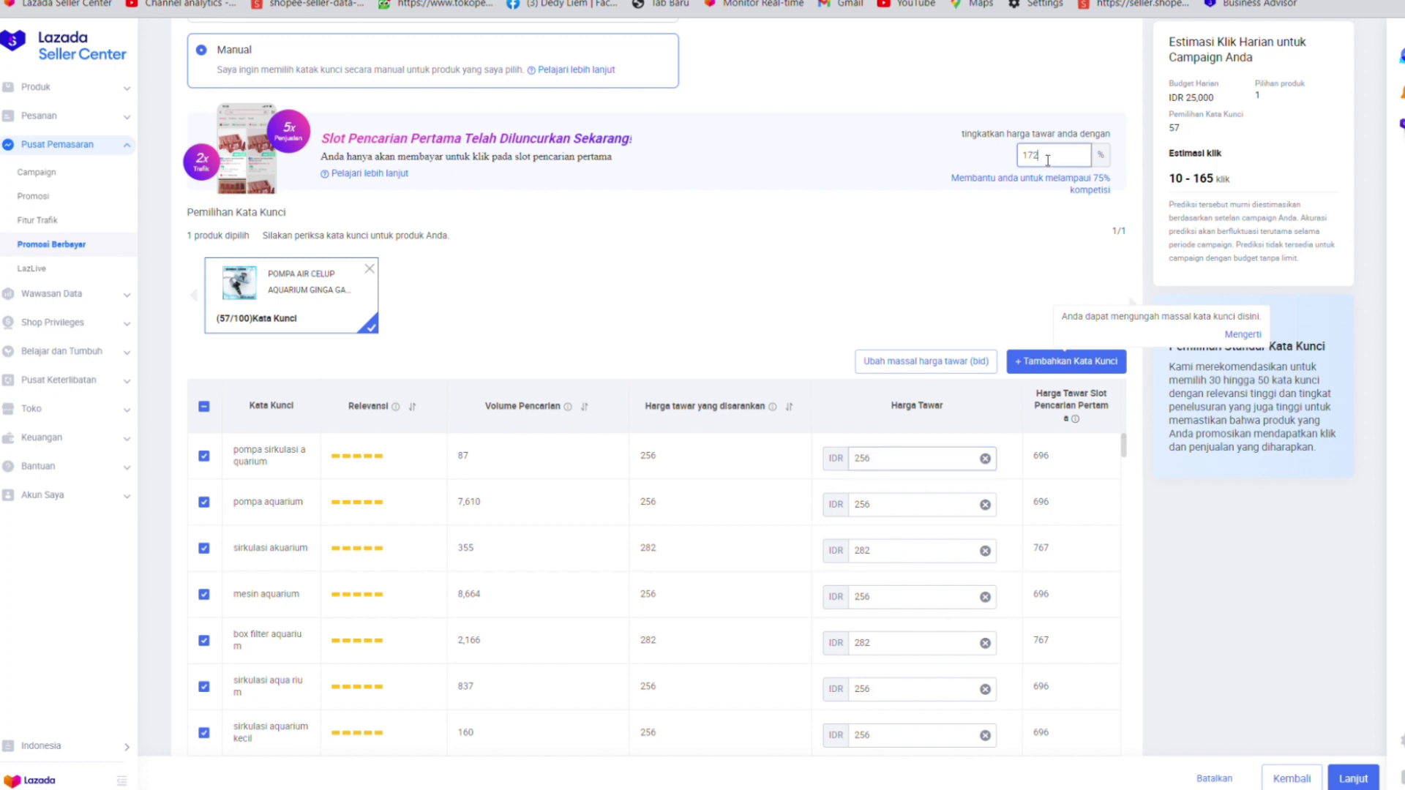
double_click(1047, 157)
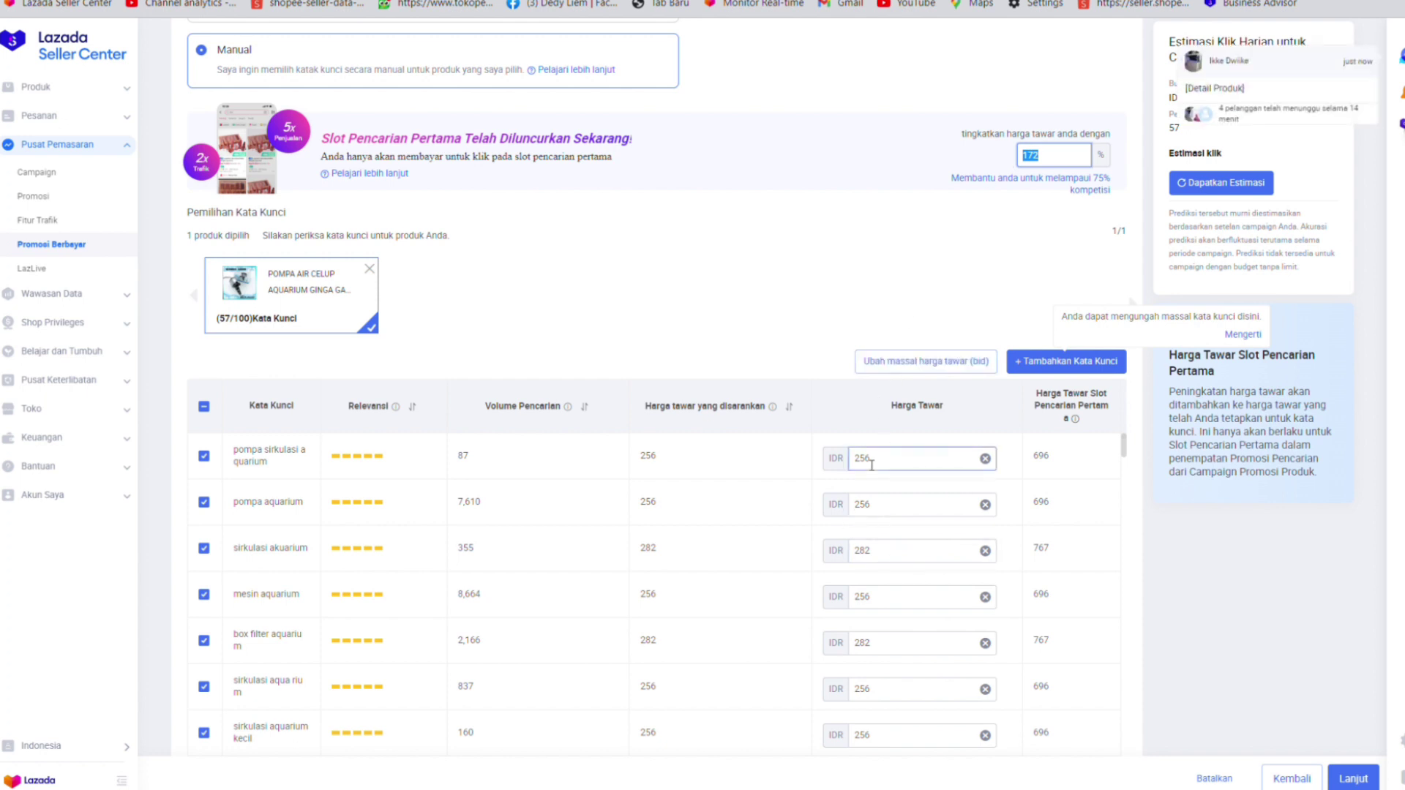
text(0)
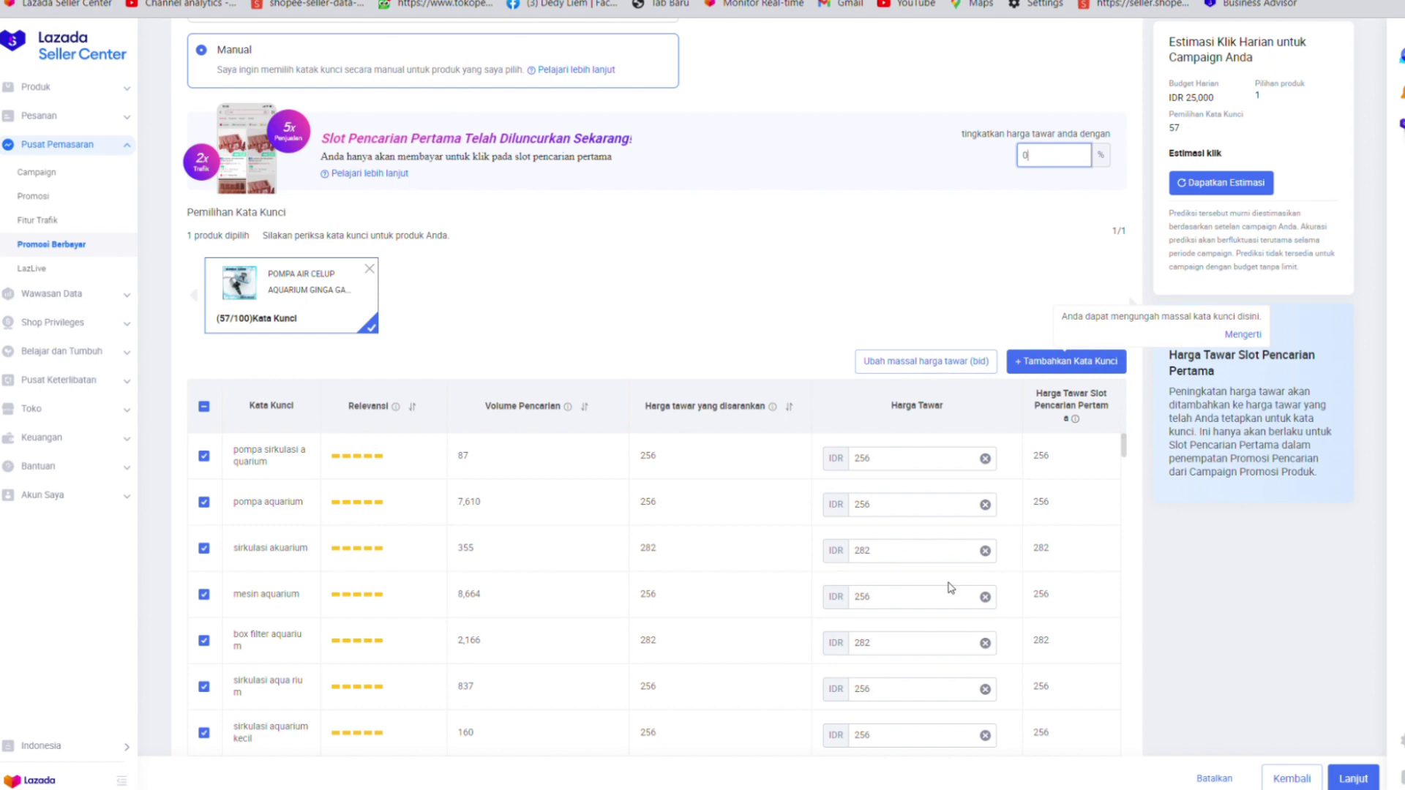
- Set the audience bid increases for 15-day store visitors and for similar-product audiences to 10% each, and continue to the review
scroll(583, 414, up, 6)
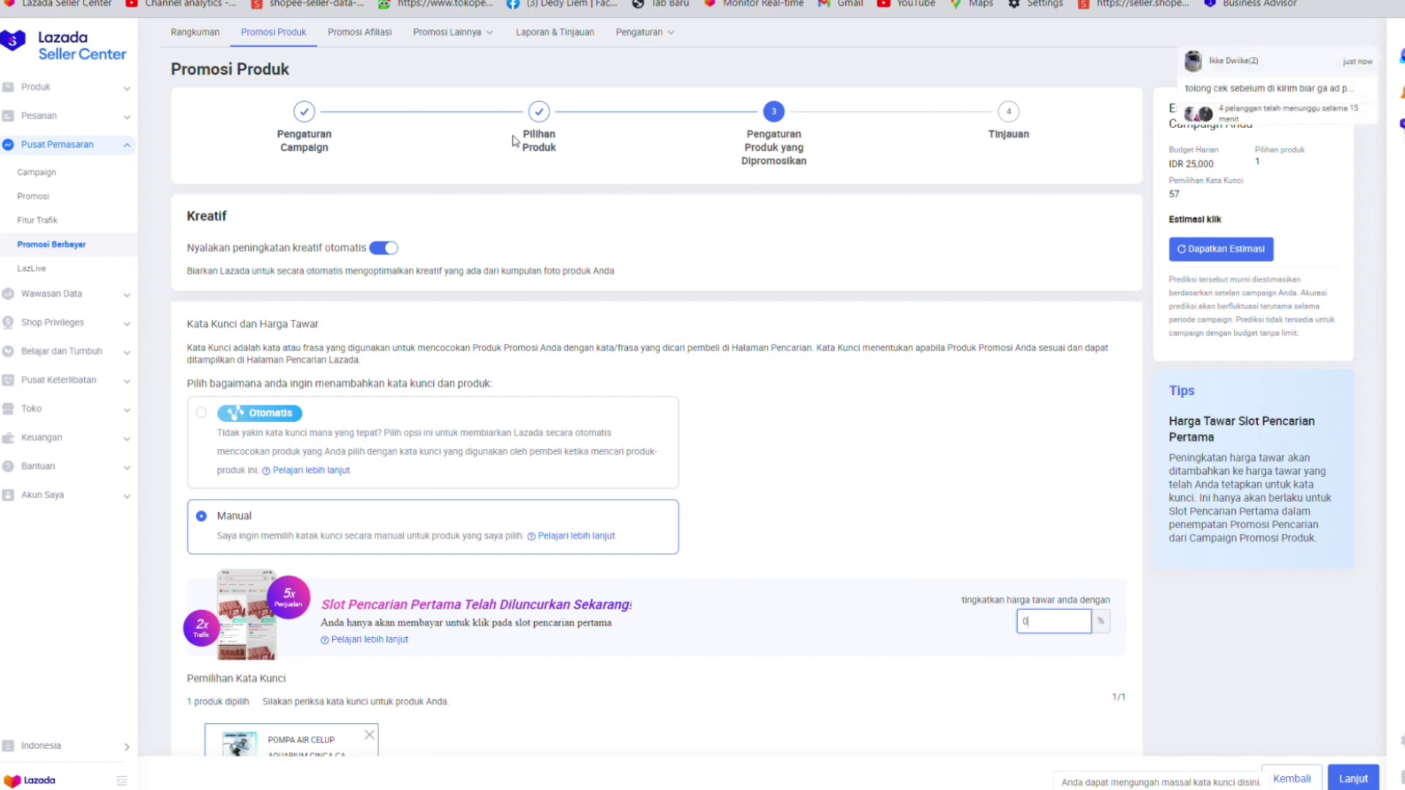
scroll(571, 336, down, 7)
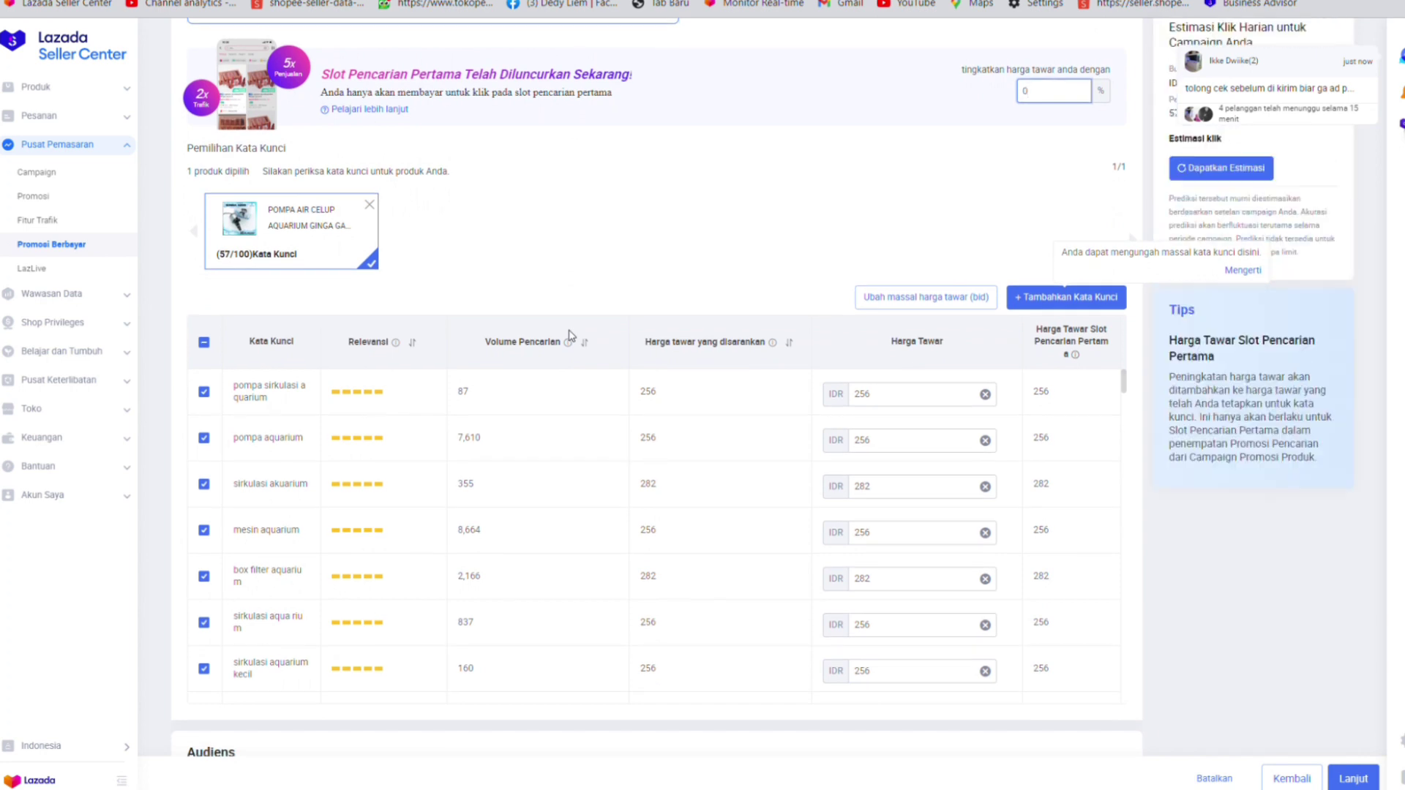
scroll(571, 335, down, 2)
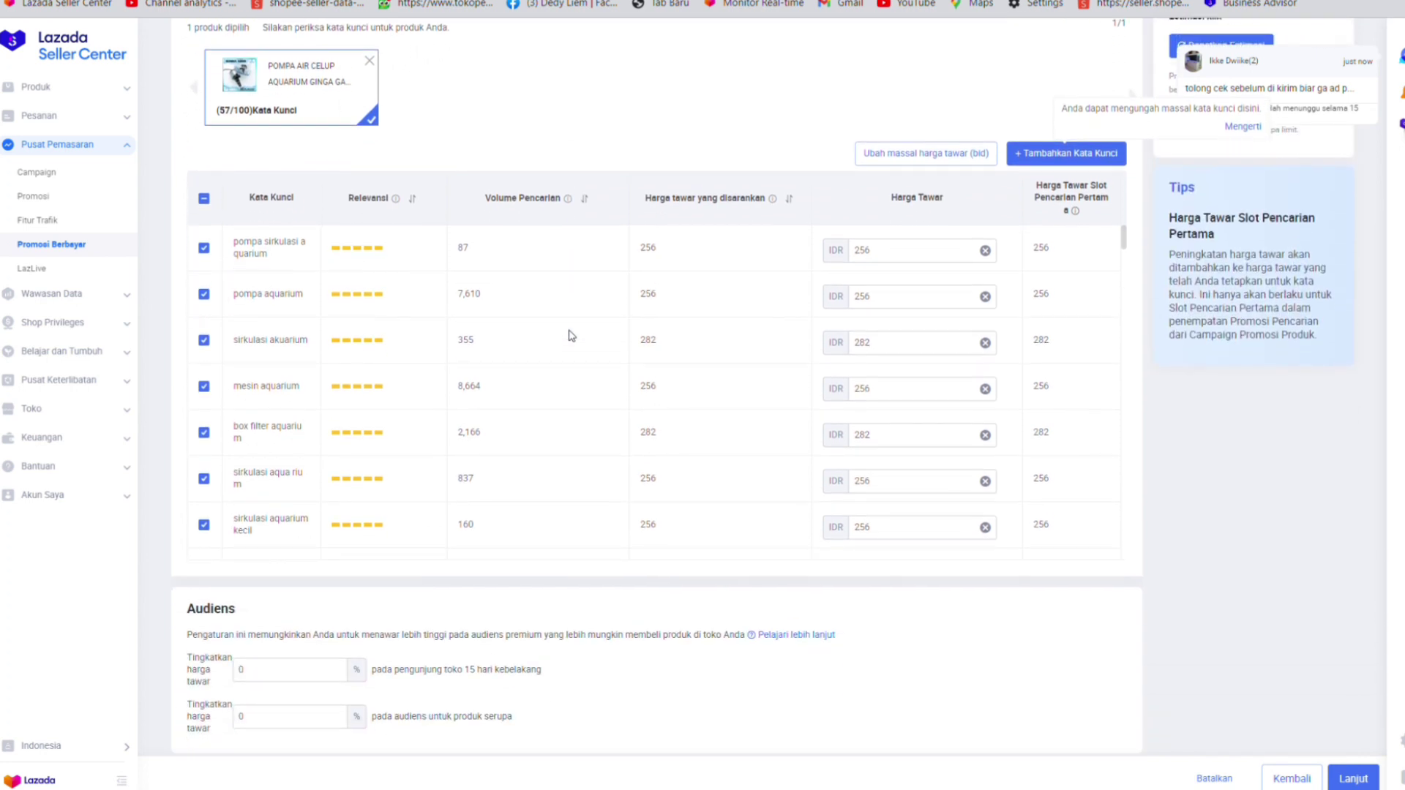
scroll(571, 335, down, 4)
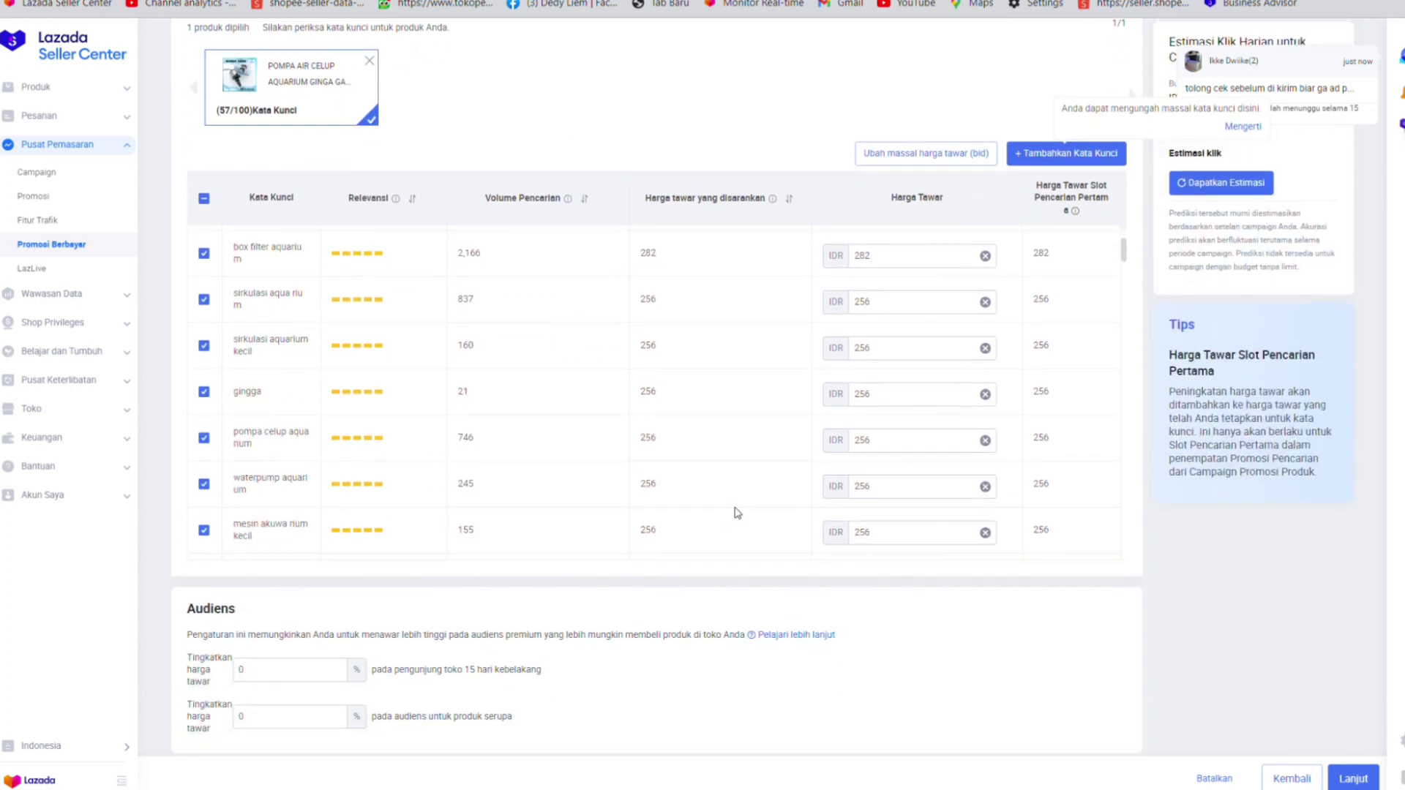
click(254, 672)
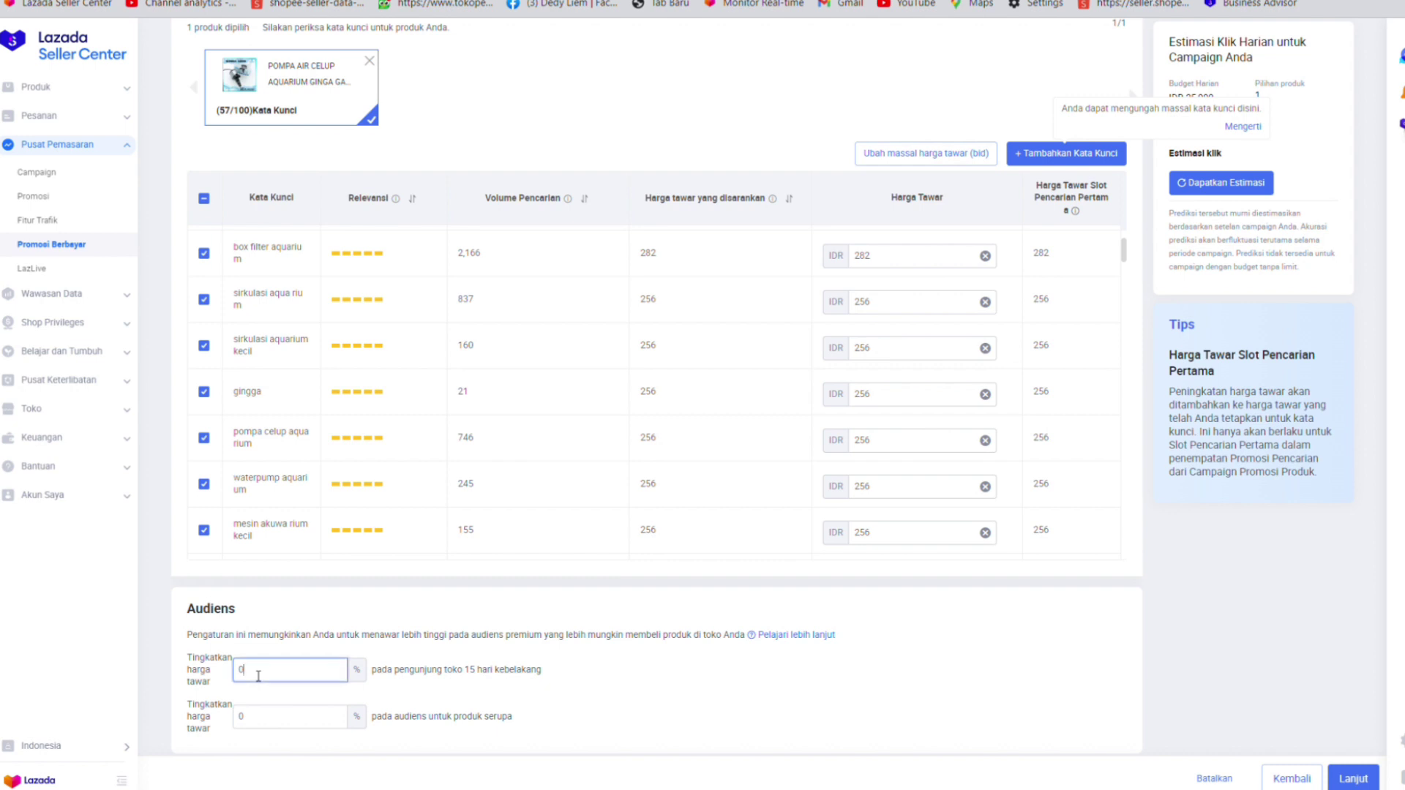
key(BackSpace)
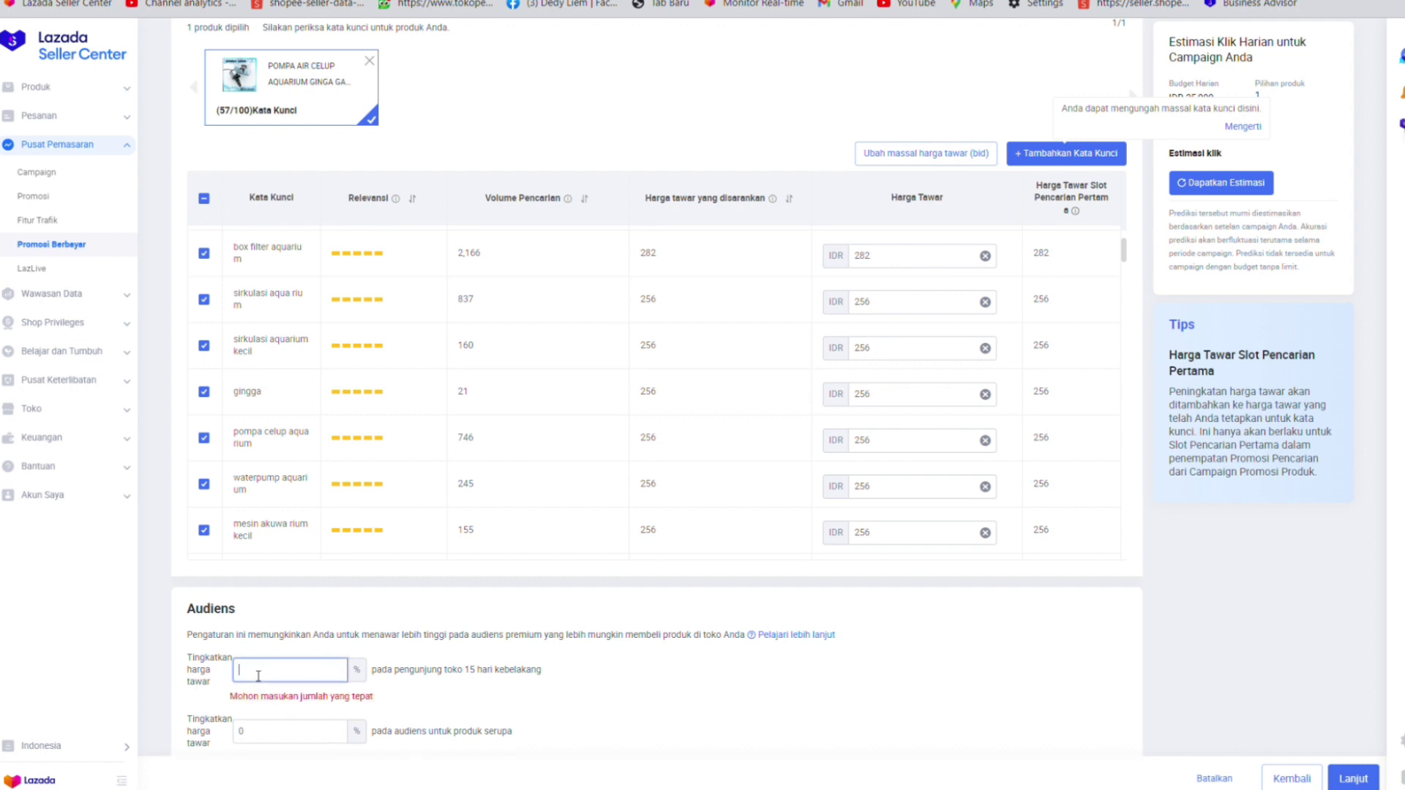
text(10)
click(257, 718)
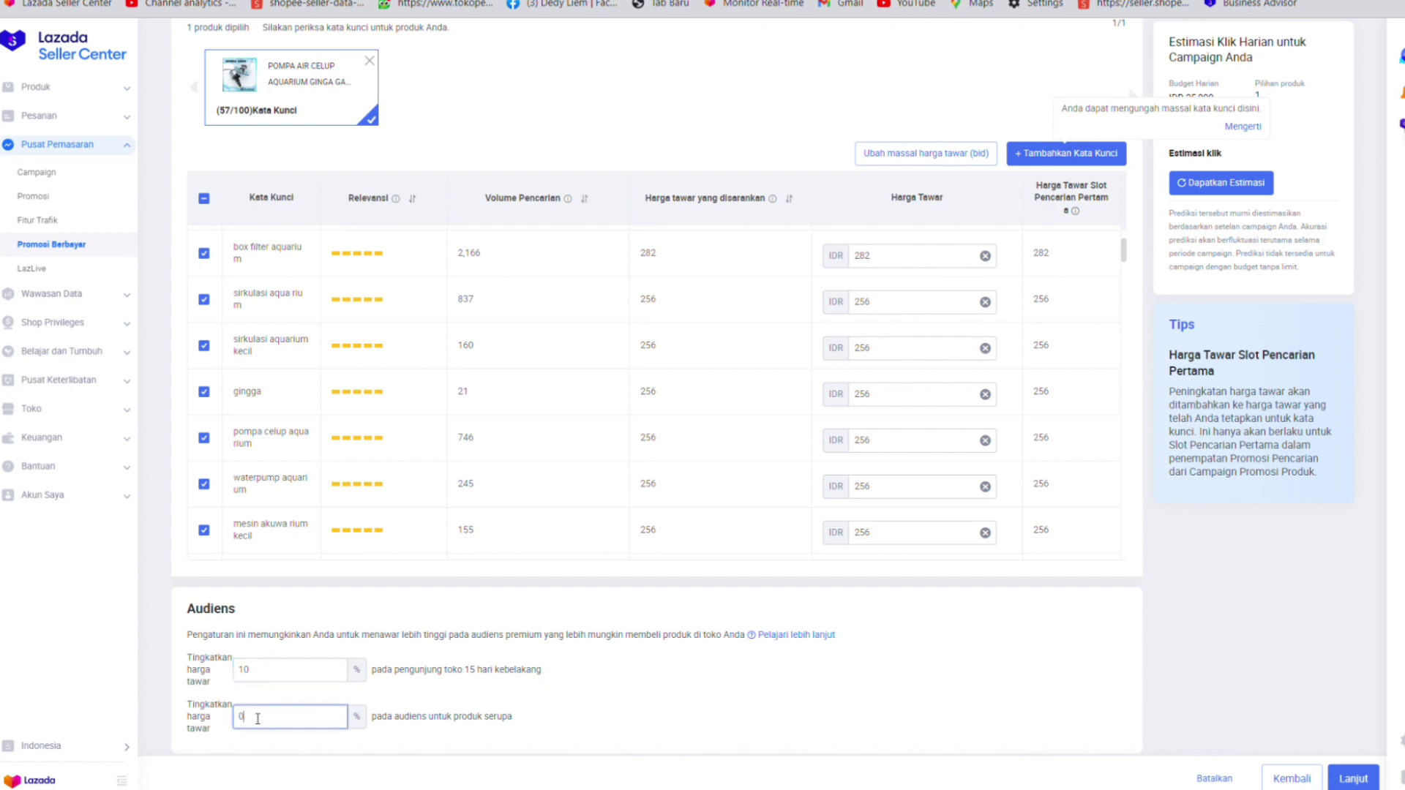
key(BackSpace)
text(10)
scroll(258, 718, down, 1)
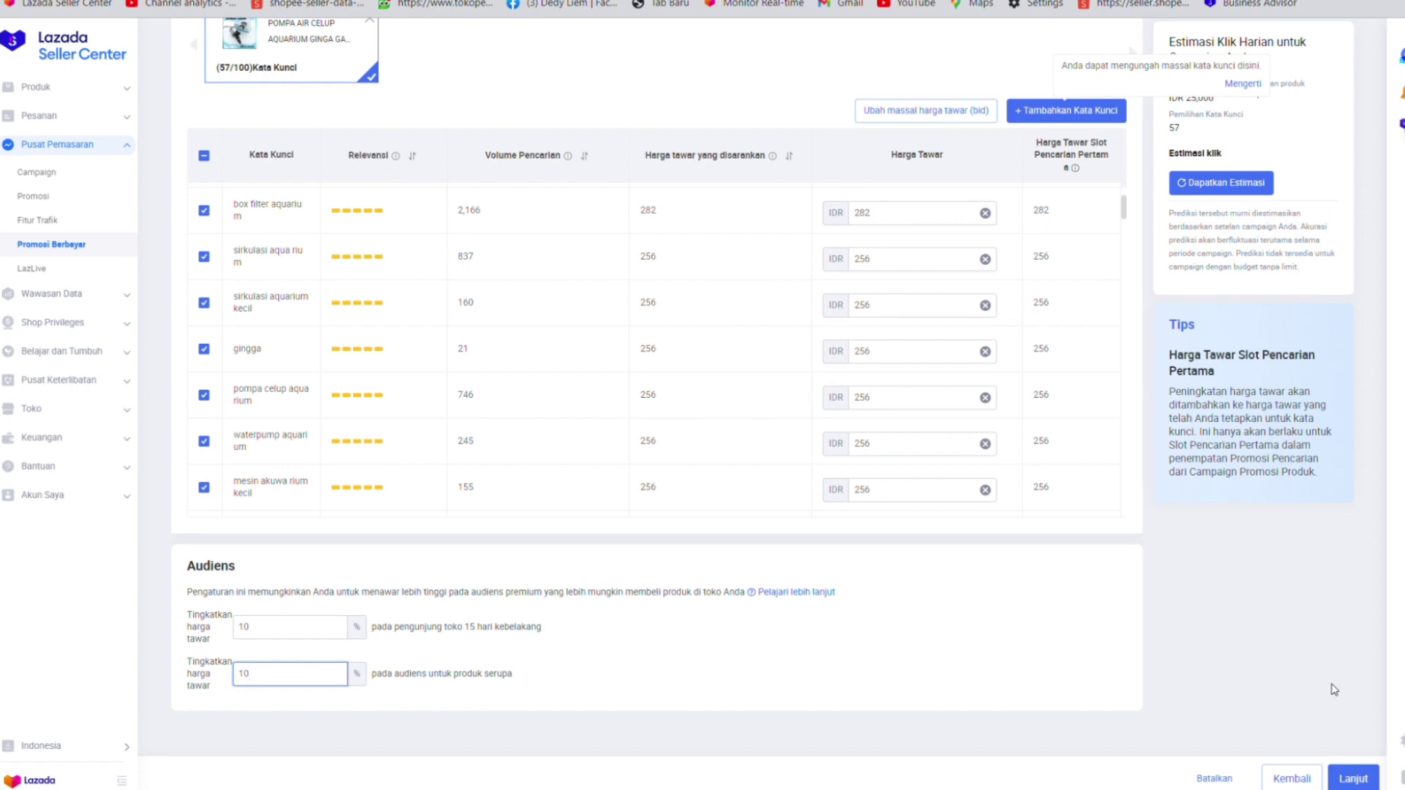
click(1355, 779)
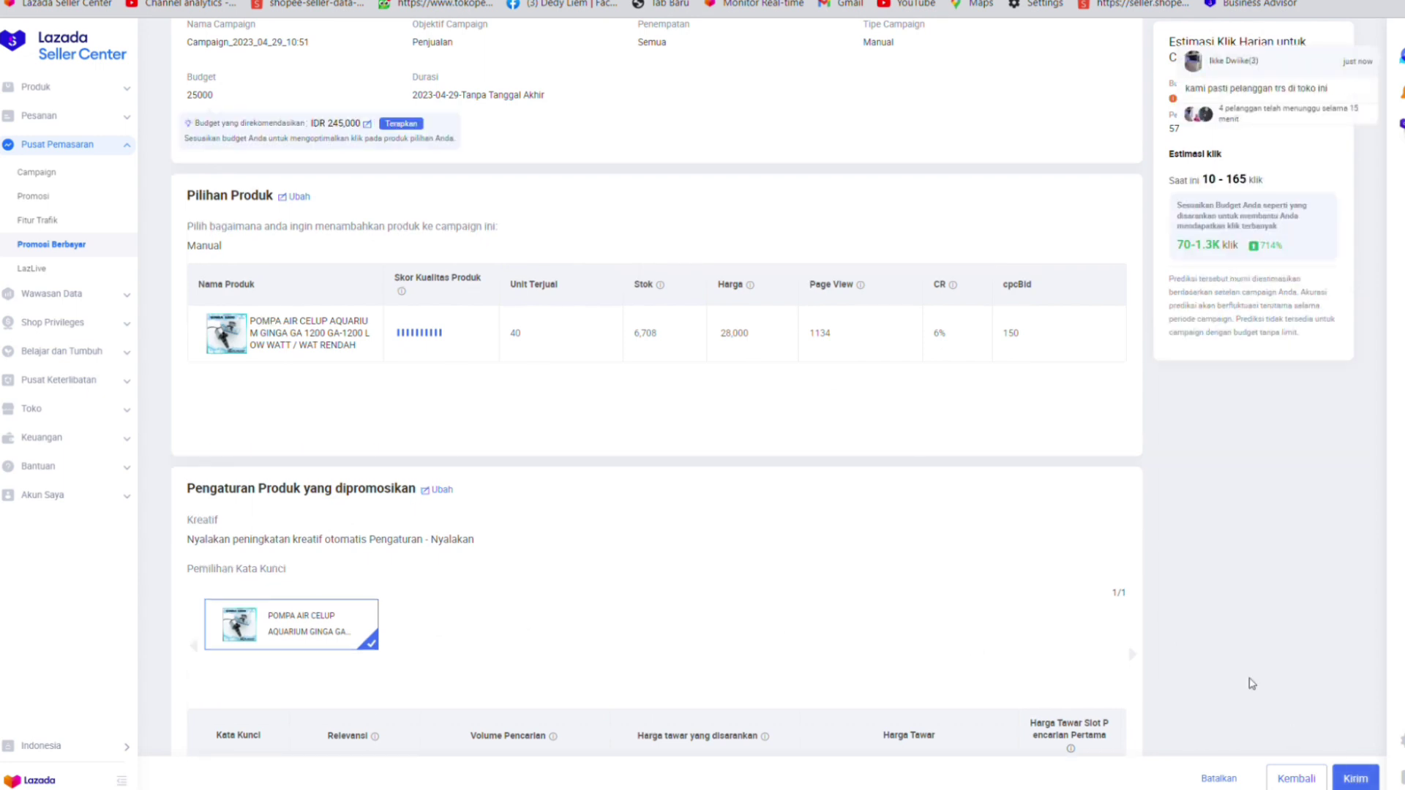
- Leave the campaign review without submitting it and return to the Promosi Produk page
scroll(568, 402, up, 3)
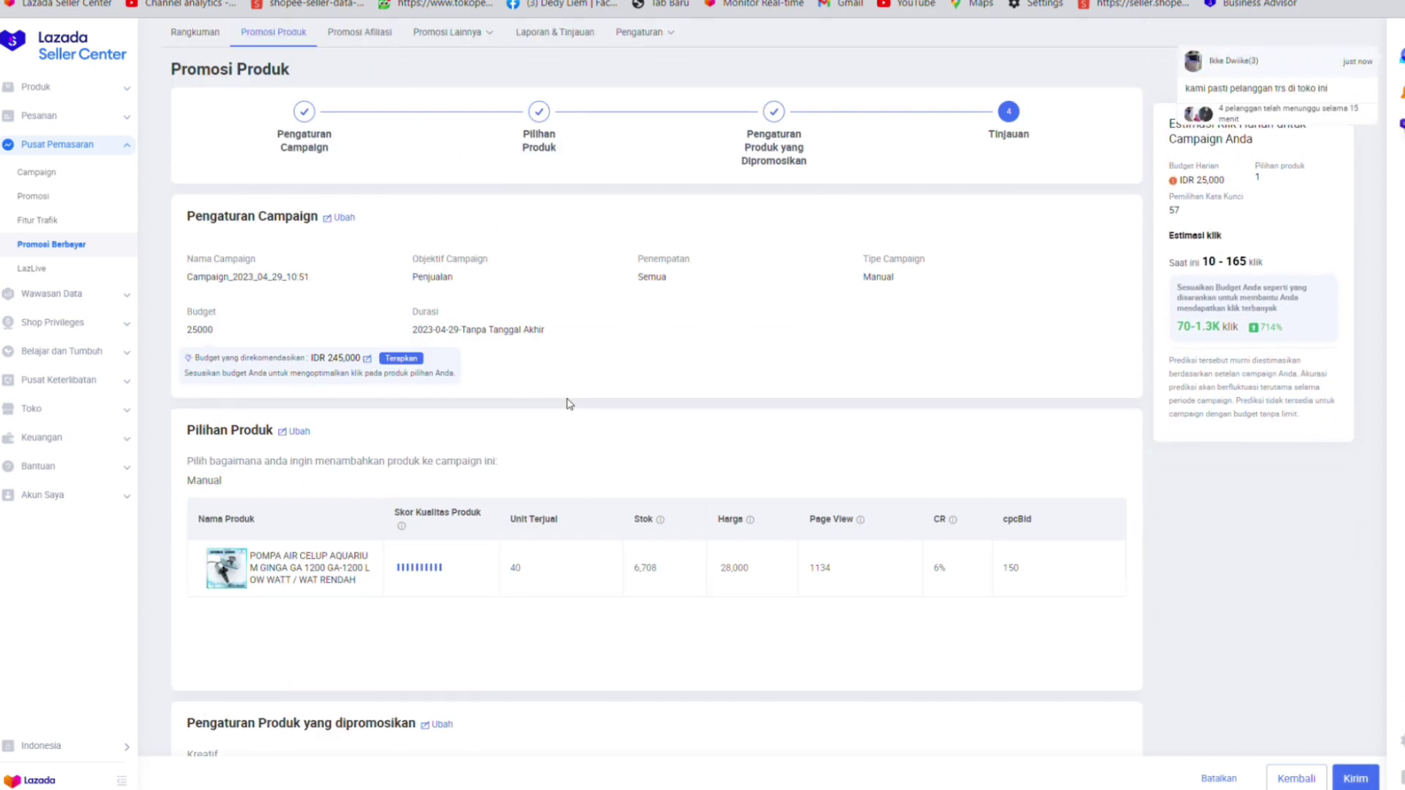
click(202, 36)
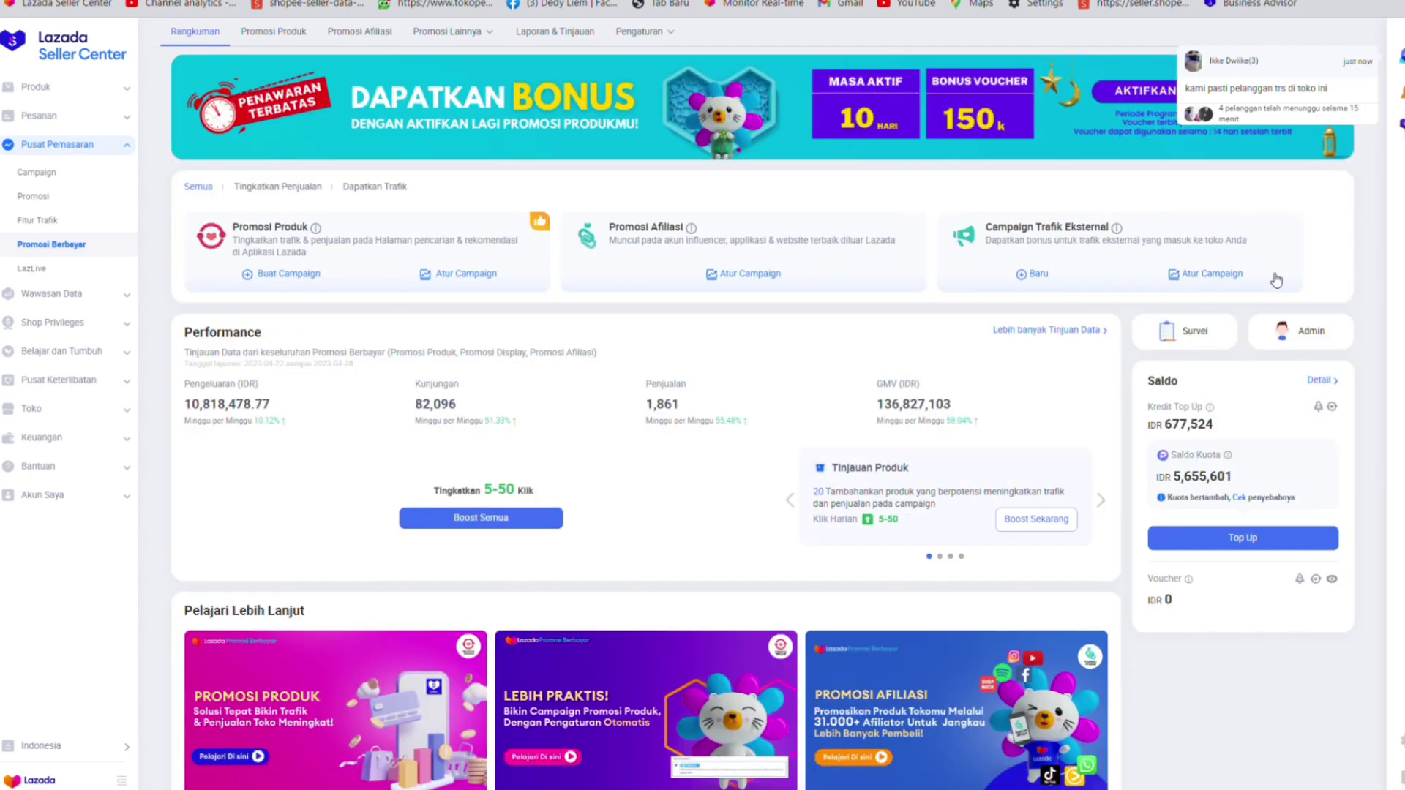
click(282, 34)
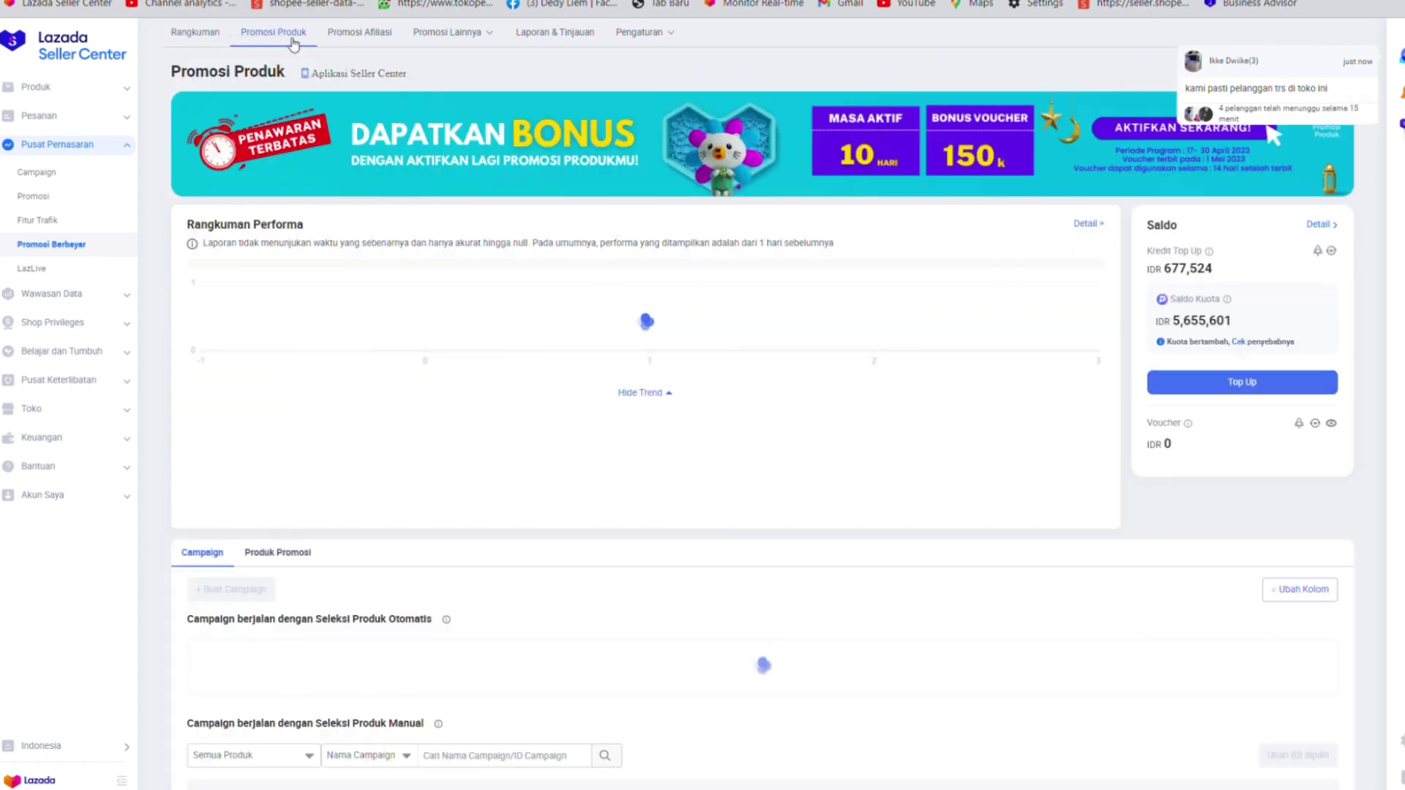